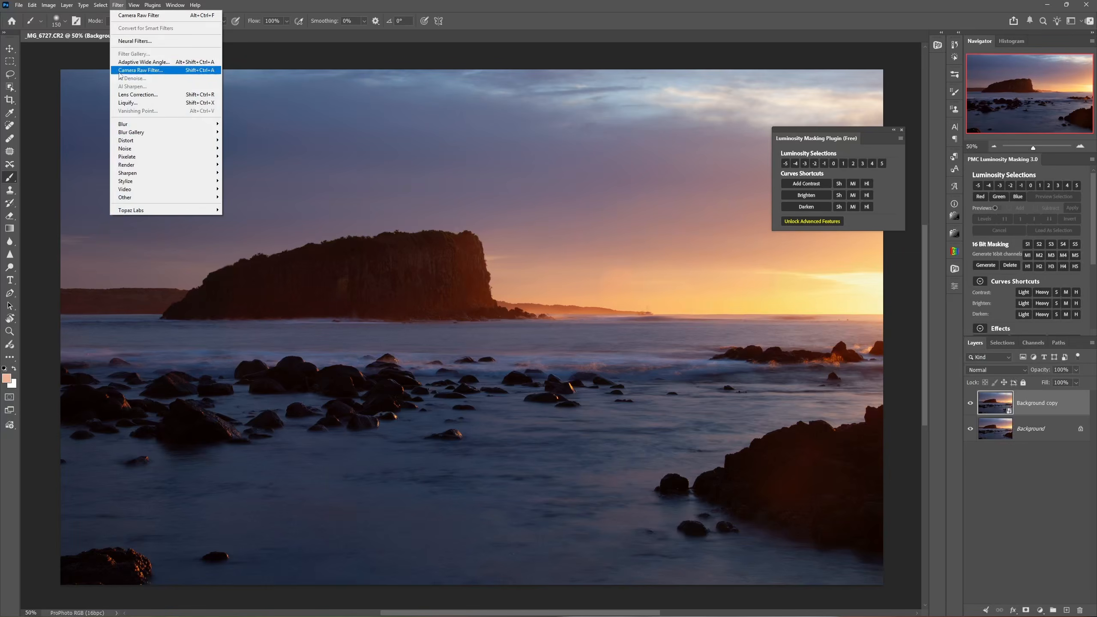
Start the Camera Raw Filter on the Background copy layer and set Exposure to +1.20
left_click(153, 71)
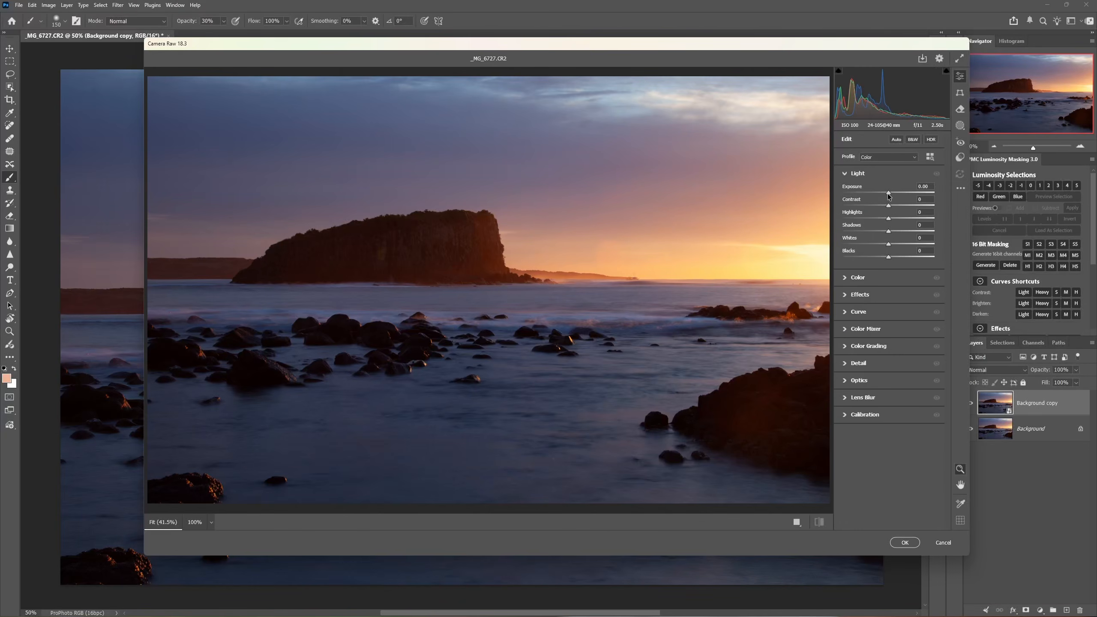
left_click_drag(888, 195, 898, 197)
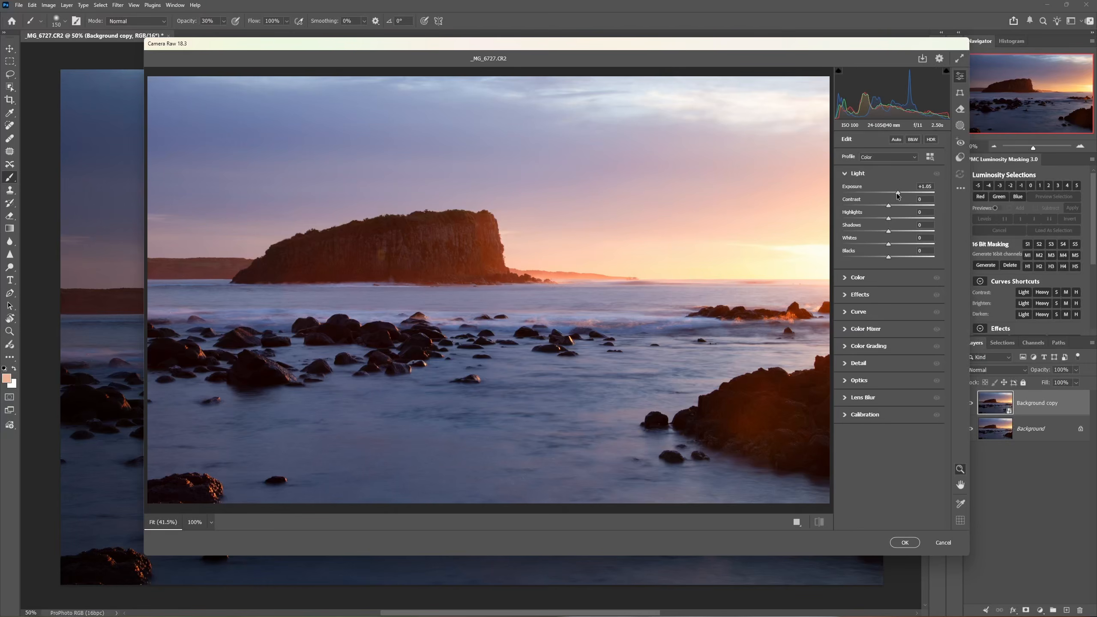
left_click_drag(897, 195, 899, 195)
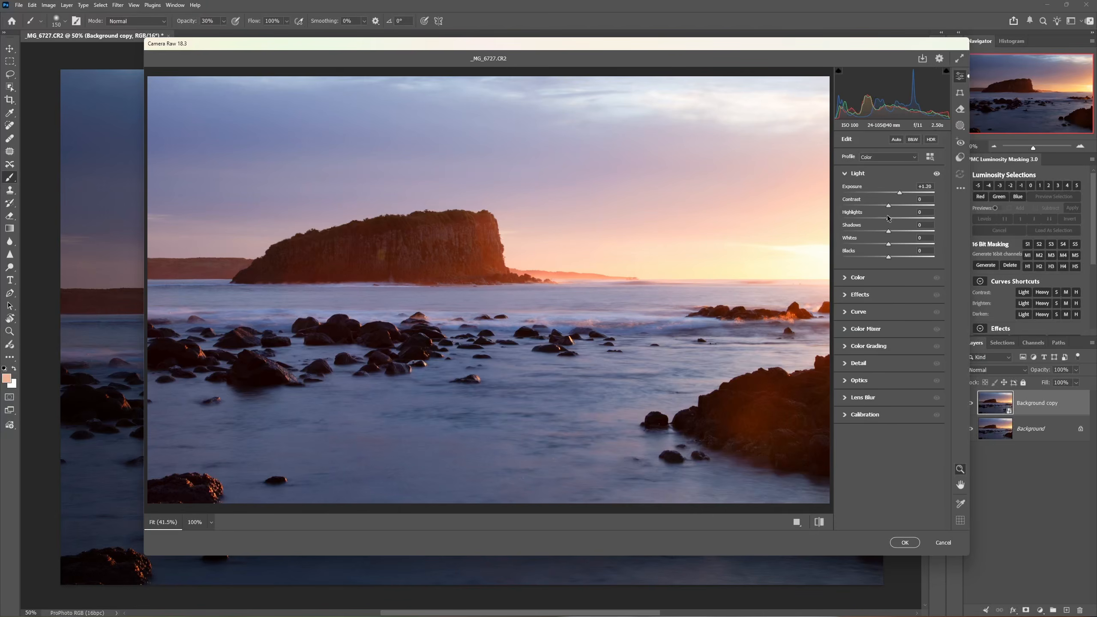
Try recovering tonal detail with Highlights at -2, Shadows at +45 and Blacks at +55
mouse_move(888, 218)
left_mouse_down()
mouse_move(856, 219)
mouse_move(888, 221)
left_mouse_up()
left_click_drag(888, 233, 890, 233)
left_click_drag(891, 233, 928, 259)
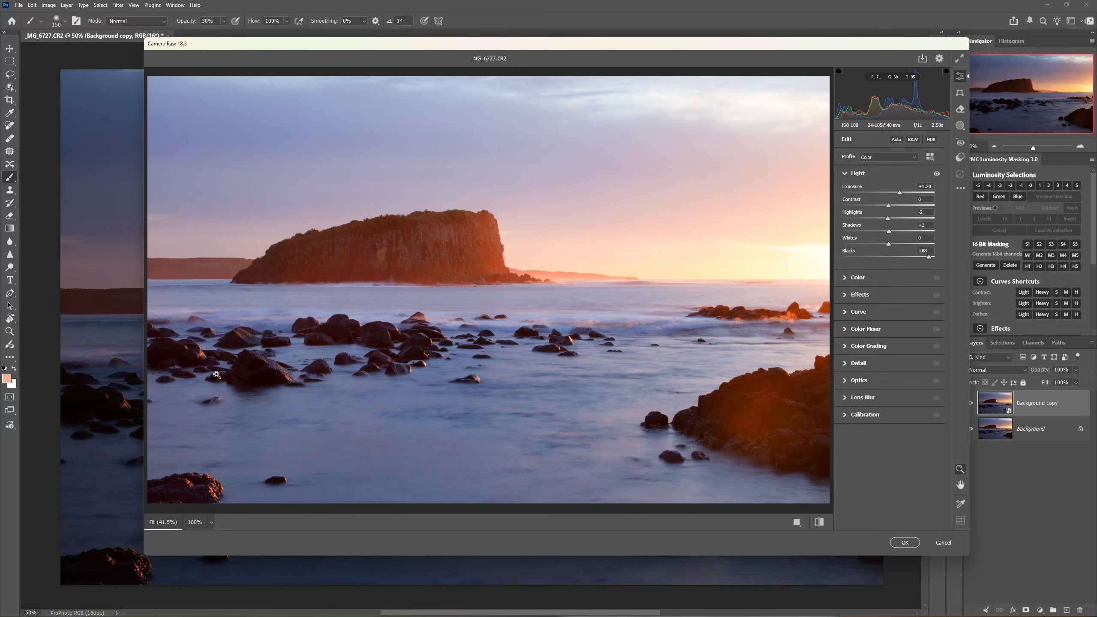
left_click_drag(928, 256, 910, 234)
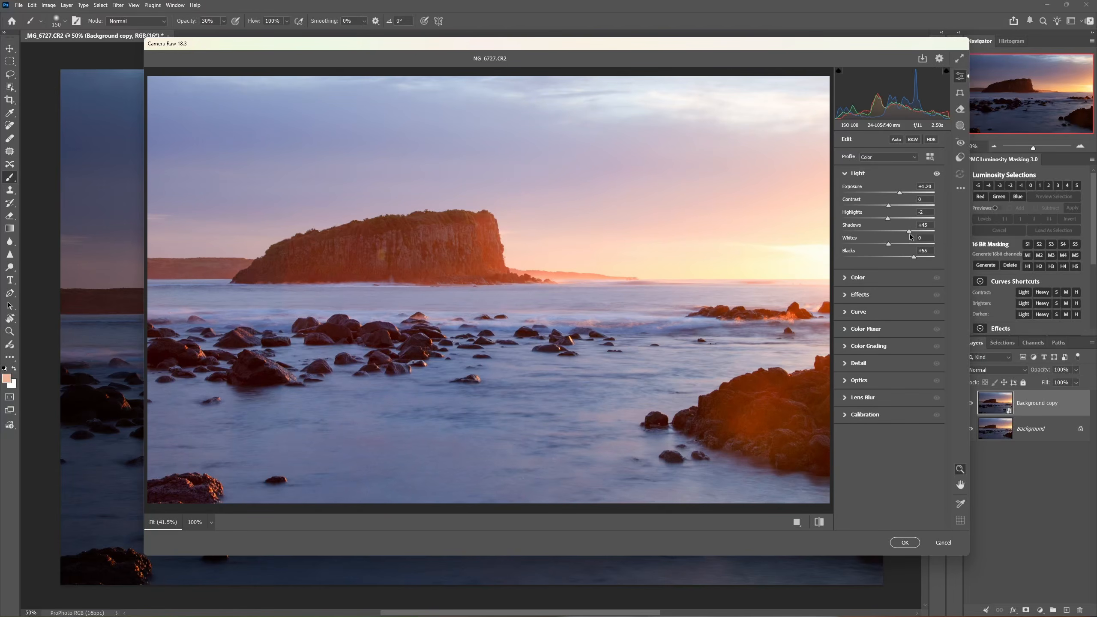
Reset Shadows, Blacks and Highlights to 0
double_click(909, 231)
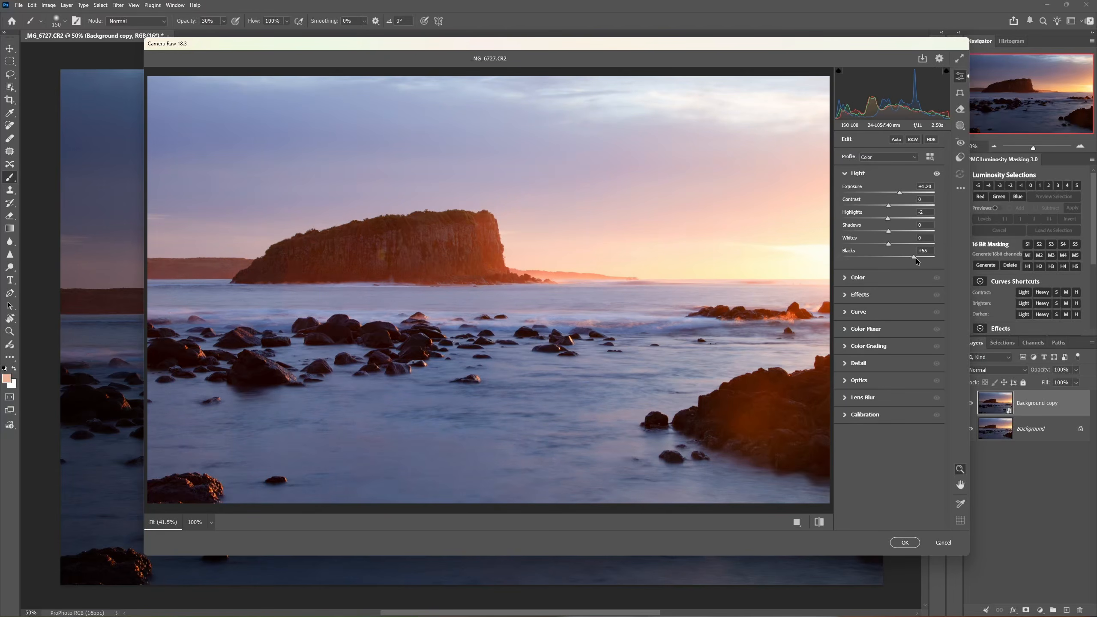
double_click(914, 257)
double_click(888, 218)
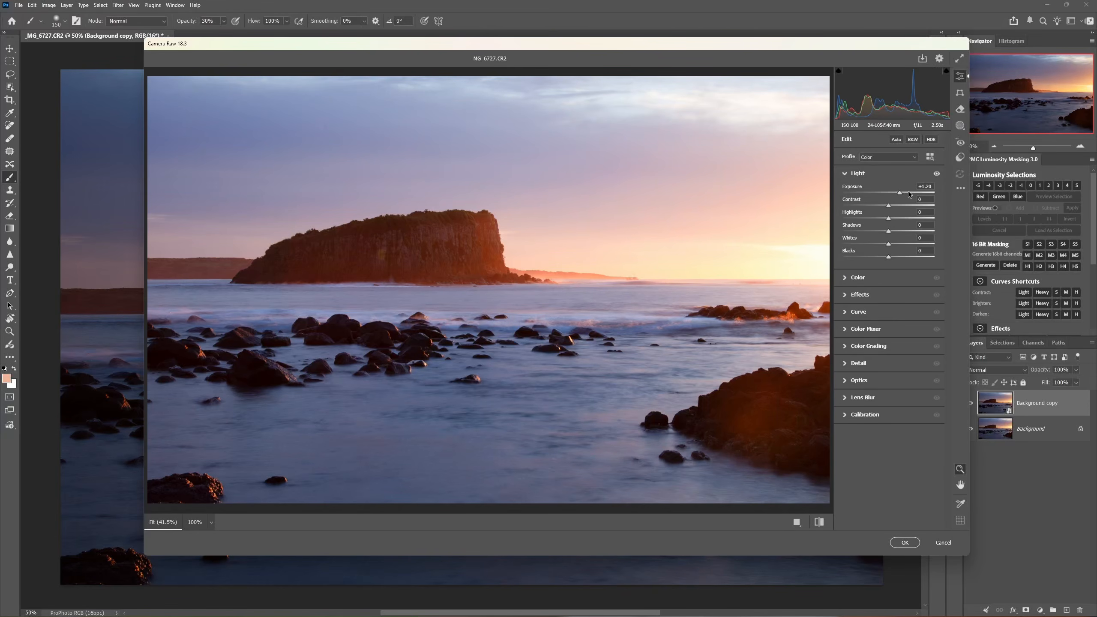
Apply the Camera Raw adjustment to the Background copy layer and collapse its smart filter list
left_click(904, 544)
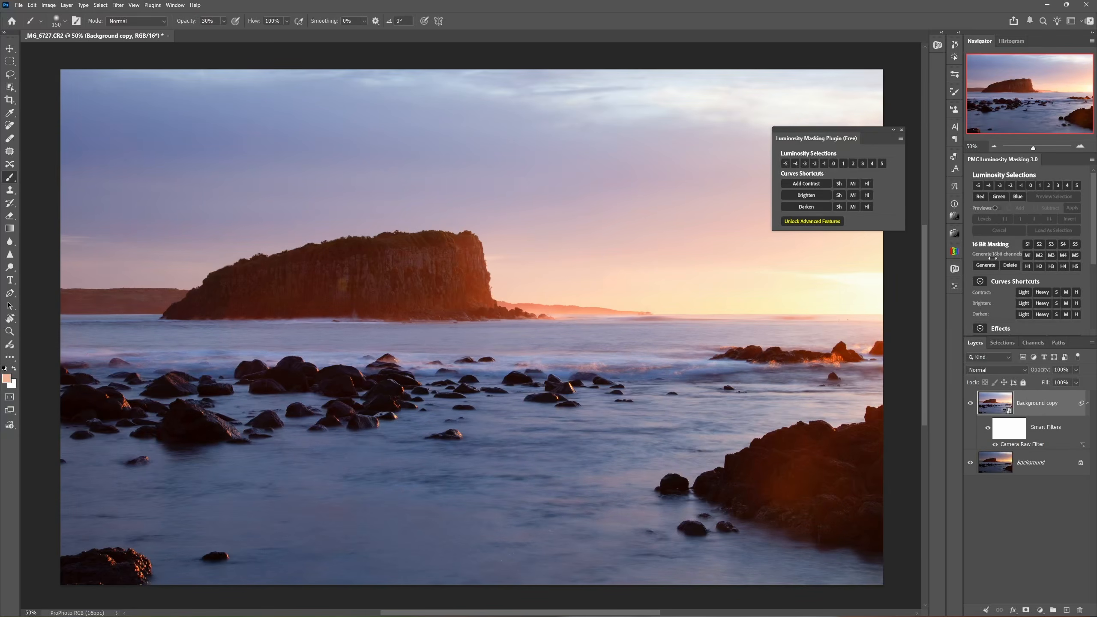
key("ctrl+minus")
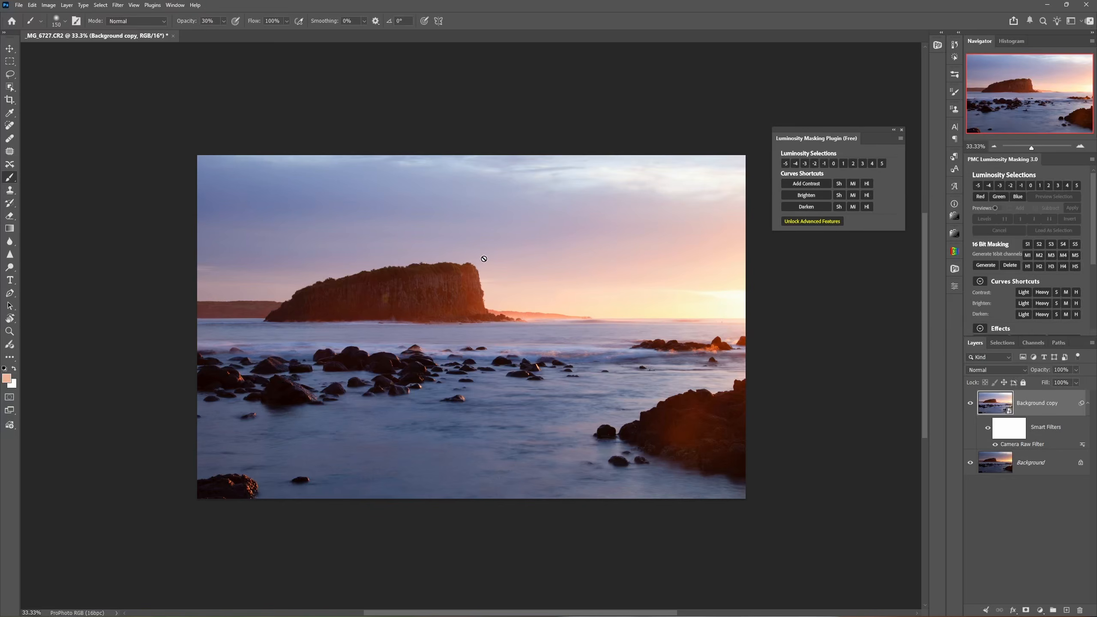
left_click(1071, 525)
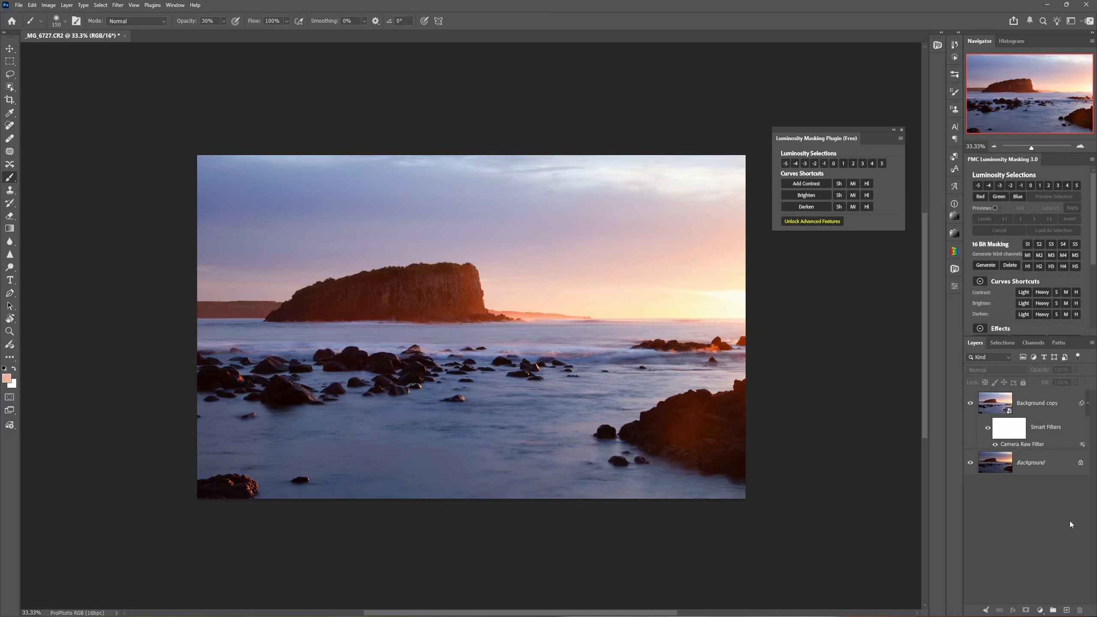
left_click(1007, 411)
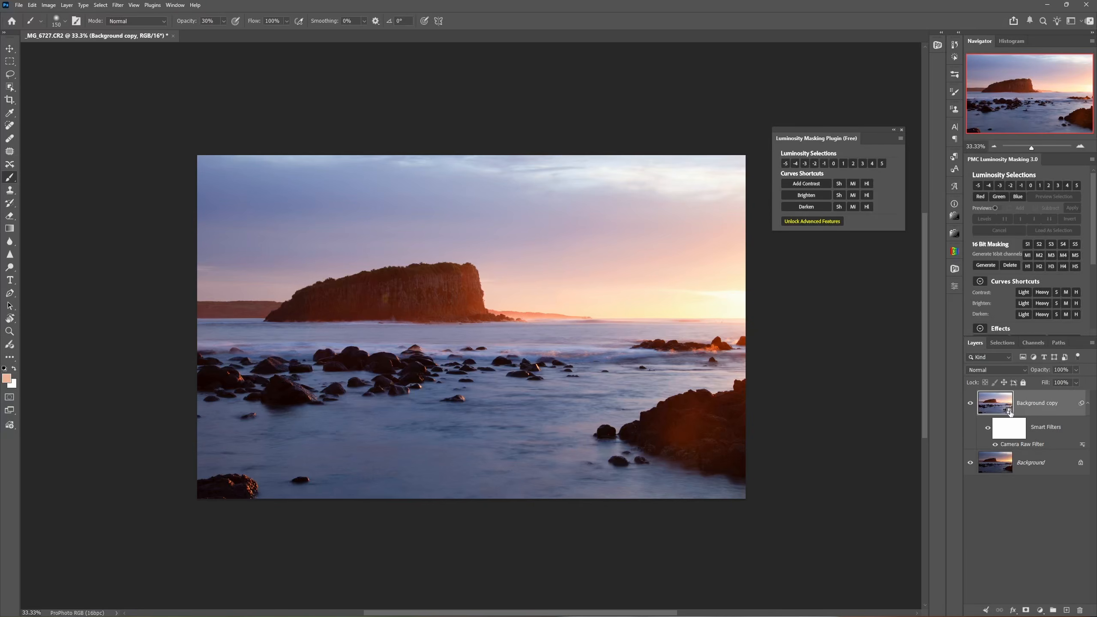
left_click(1010, 432)
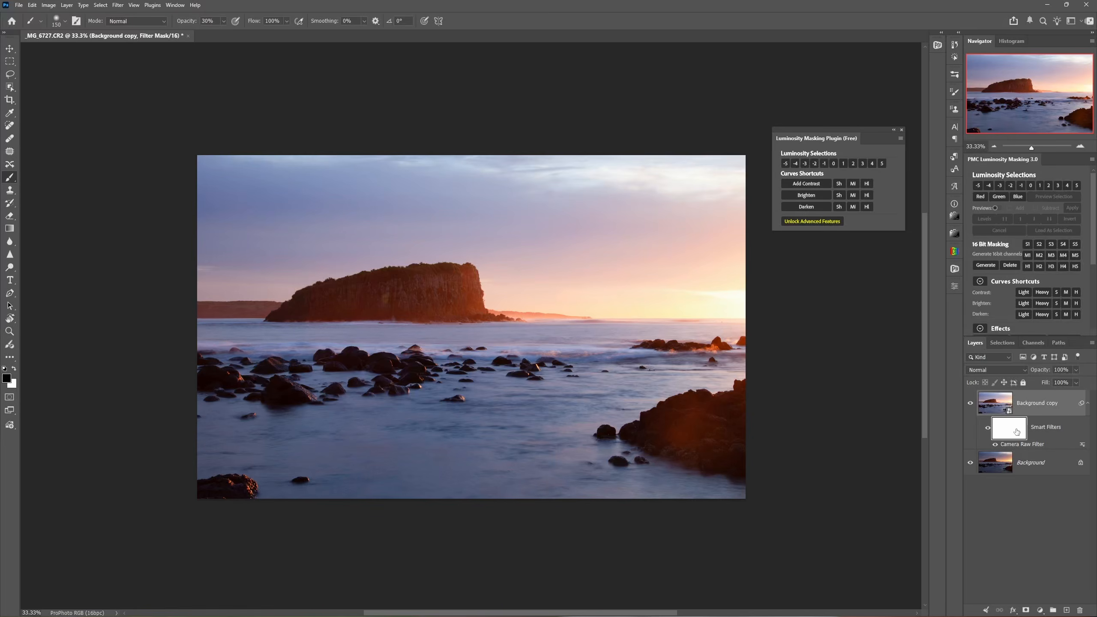
left_click(1003, 411)
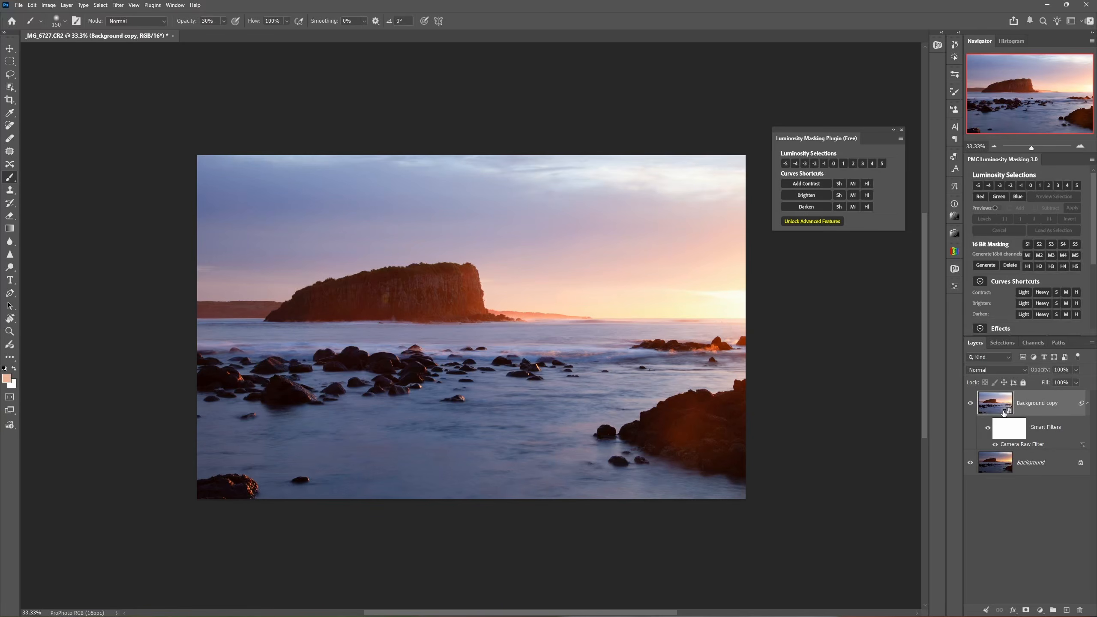
left_click(1088, 405)
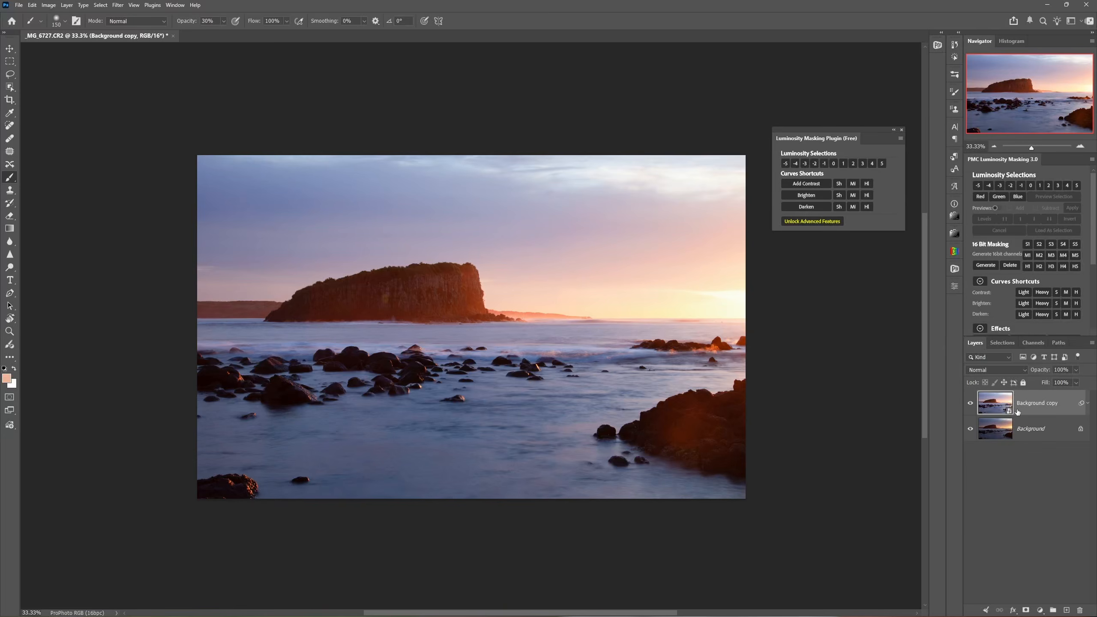
Add a white layer mask to the Background copy layer and make it active for painting with a 0% hardness brush
left_click(1026, 611)
left_click(995, 404)
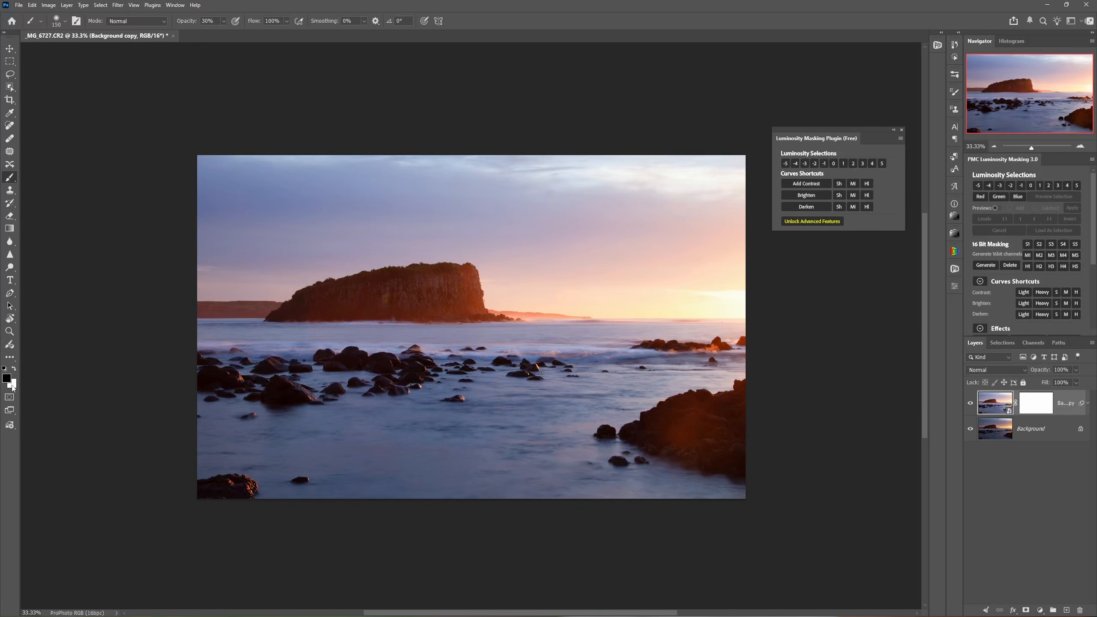
left_click(223, 22)
right_click(365, 257)
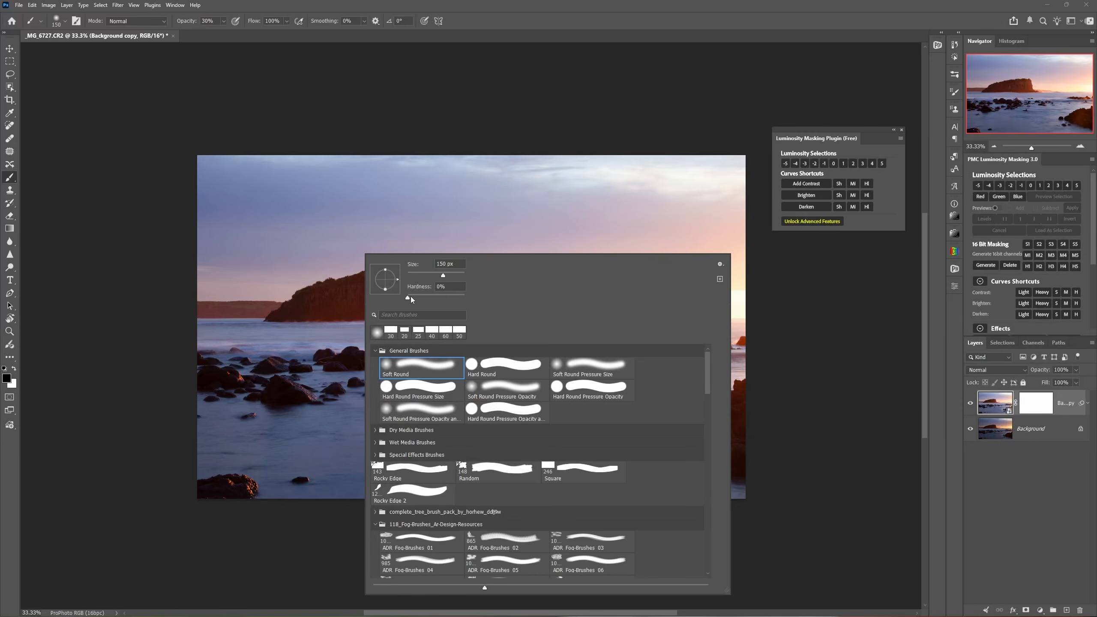
left_click(1001, 404)
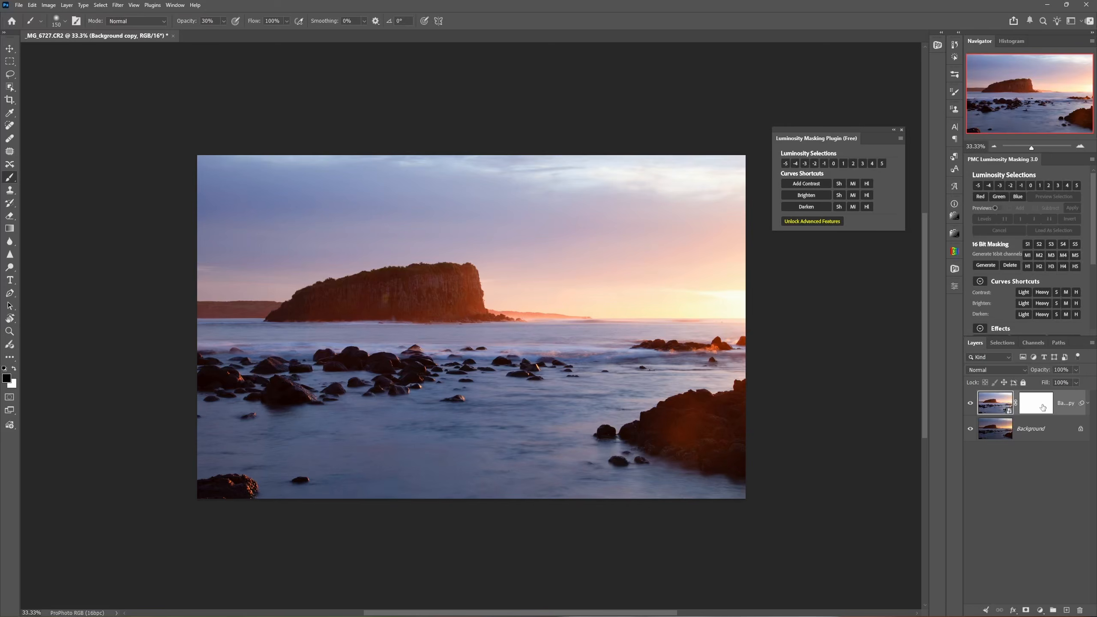
left_click(1037, 404)
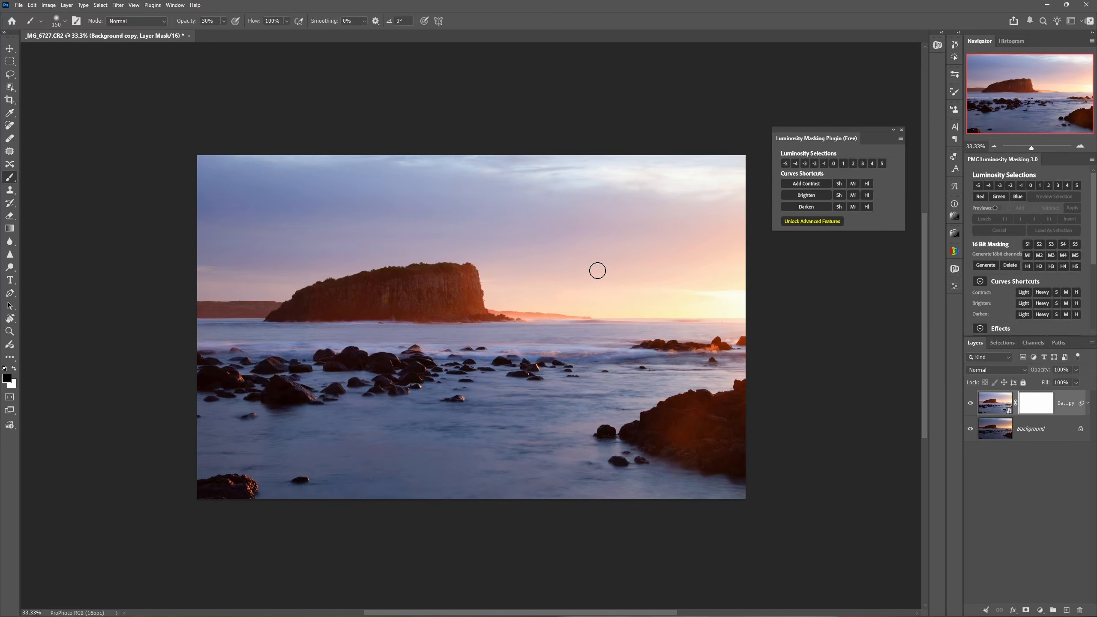
Enlarge the soft brush greatly and paint black at 30% opacity on the mask over the bright sky beside the headland
key("bracketright")
key("bracketright")
key("bracketright")
key("bracketright")
key("bracketright")
key("bracketright")
key("bracketright")
key("bracketright")
key("bracketright")
key("bracketright")
key("bracketright")
key("bracketright")
key("bracketright")
key("bracketright")
key("bracketright")
key("bracketright")
key("bracketright")
key("bracketright")
key("bracketright")
key("bracketright")
key("bracketright")
key("bracketright")
key("bracketright")
key("bracketright")
key("bracketright")
key("bracketright")
key("bracketright")
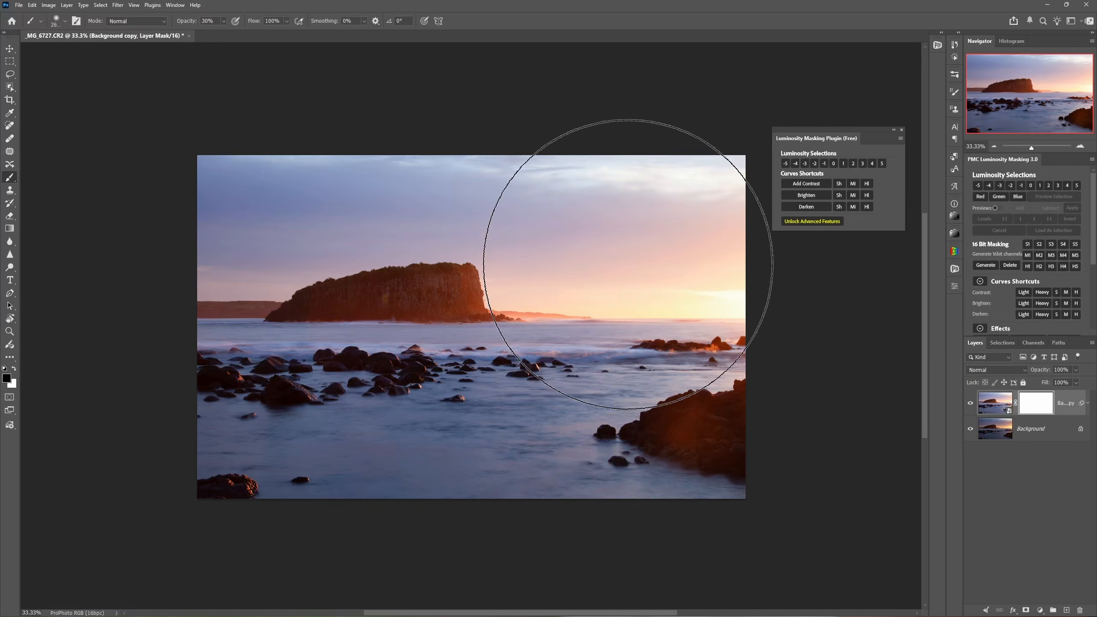
key("bracketright")
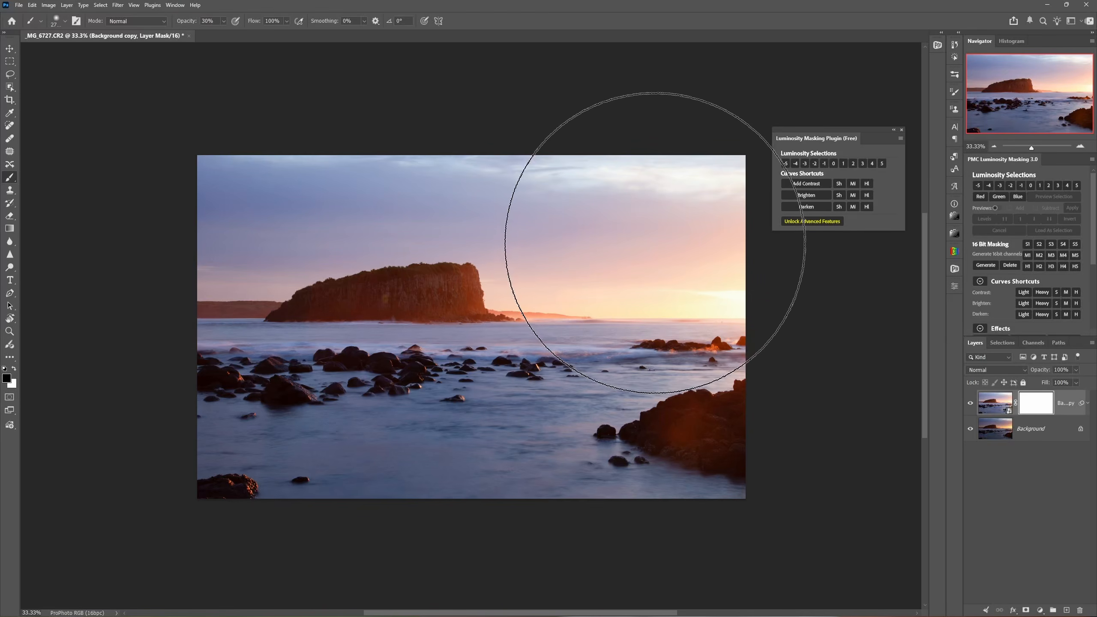
mouse_move(585, 252)
left_mouse_down()
mouse_move(644, 241)
mouse_move(619, 260)
mouse_move(651, 233)
mouse_move(597, 258)
left_mouse_up()
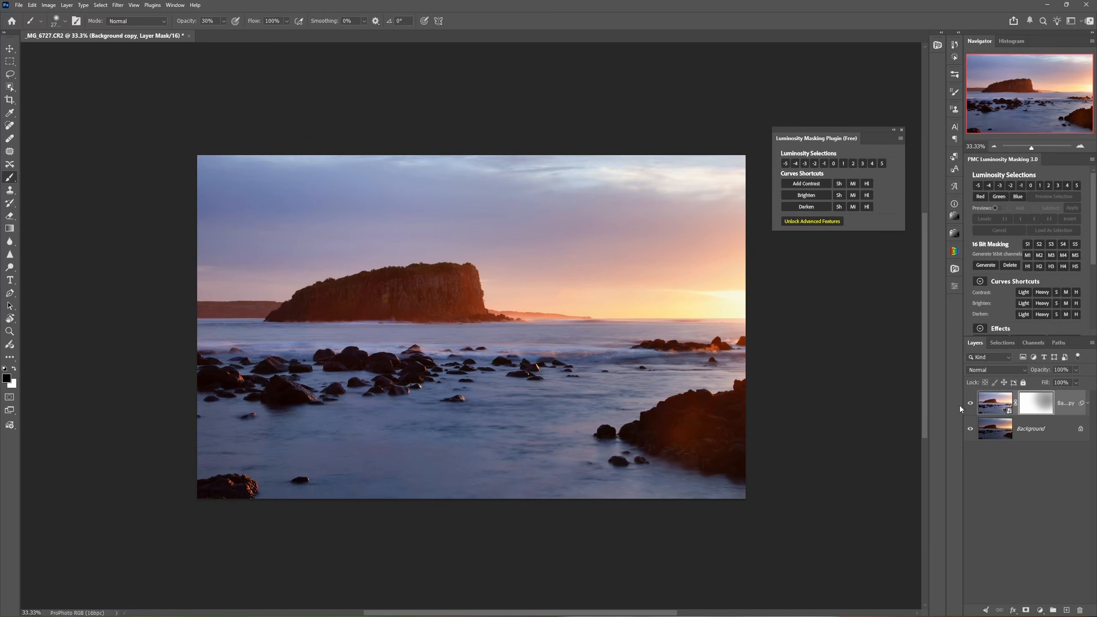
Compare the image with the painted layer mask disabled and enabled
left_click(1037, 408, "shift")
left_click(1037, 409, "shift")
left_click(1038, 409, "shift")
left_click(1038, 409, "shift")
left_click(1038, 409, "shift")
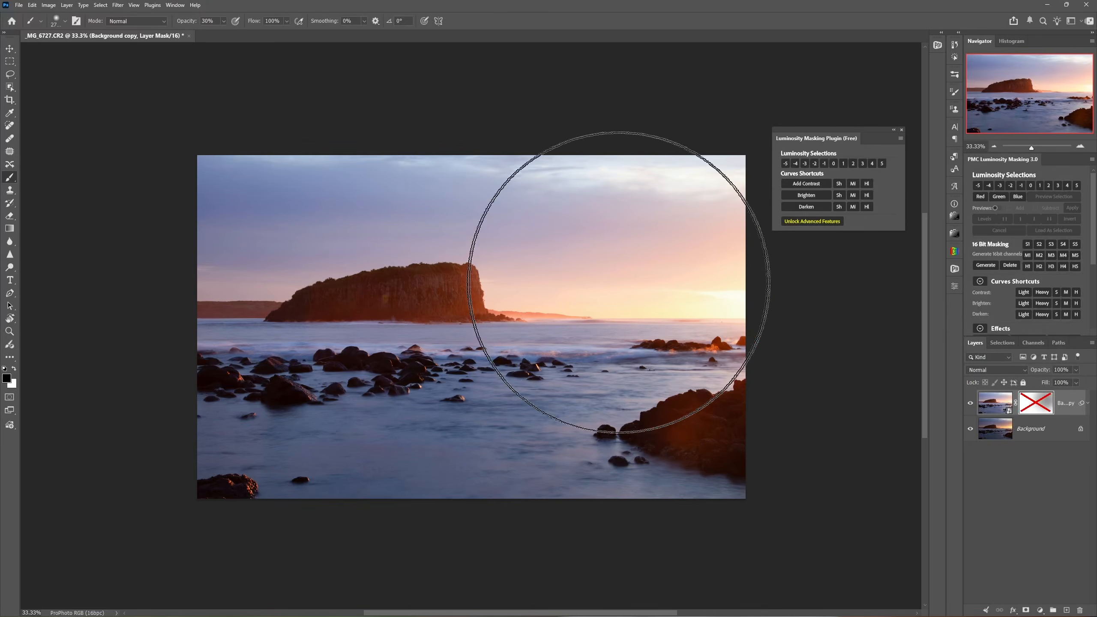
Reduce the brush size to 500 px
key("bracketleft")
key("bracketleft")
key("bracketleft")
key("bracketleft")
key("bracketleft")
key("bracketleft")
key("bracketleft")
key("bracketleft")
key("bracketleft")
key("bracketleft")
key("bracketleft")
key("bracketleft")
key("bracketleft")
key("bracketleft")
key("bracketleft")
key("bracketleft")
key("bracketleft")
key("bracketleft")
key("bracketleft")
key("bracketleft")
key("bracketleft")
key("bracketleft")
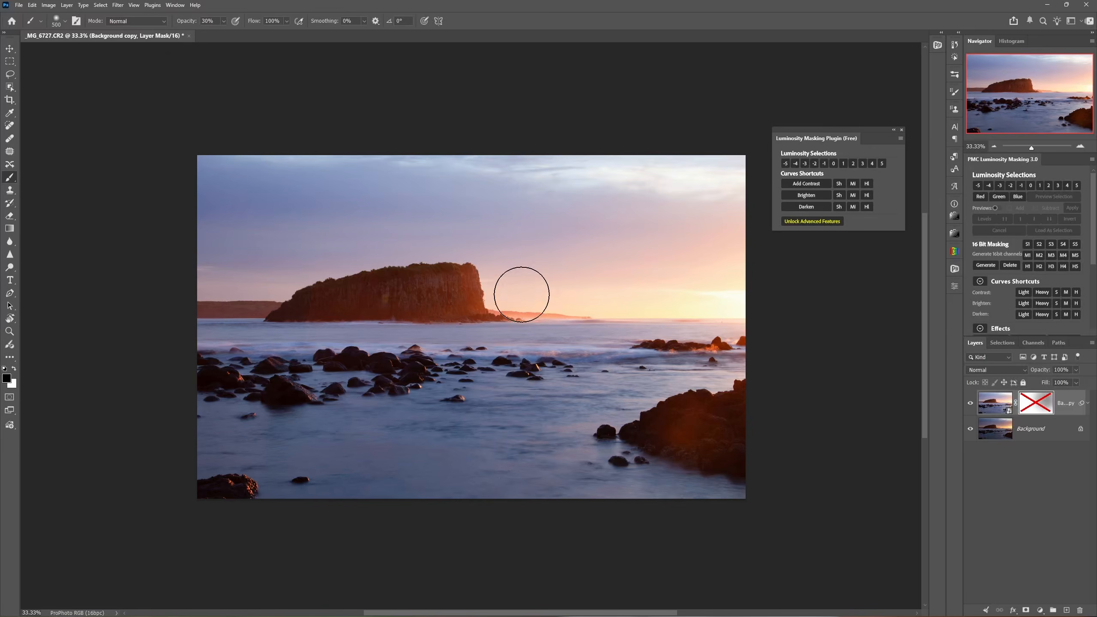
Compare the image with the mask off and on once more, and delete the painted mask from the Background copy layer
left_click(1042, 401, "shift")
left_click(1043, 402, "shift")
left_click(1044, 404, "shift")
left_click(1043, 404, "shift")
left_click_drag(1033, 407, 1081, 611)
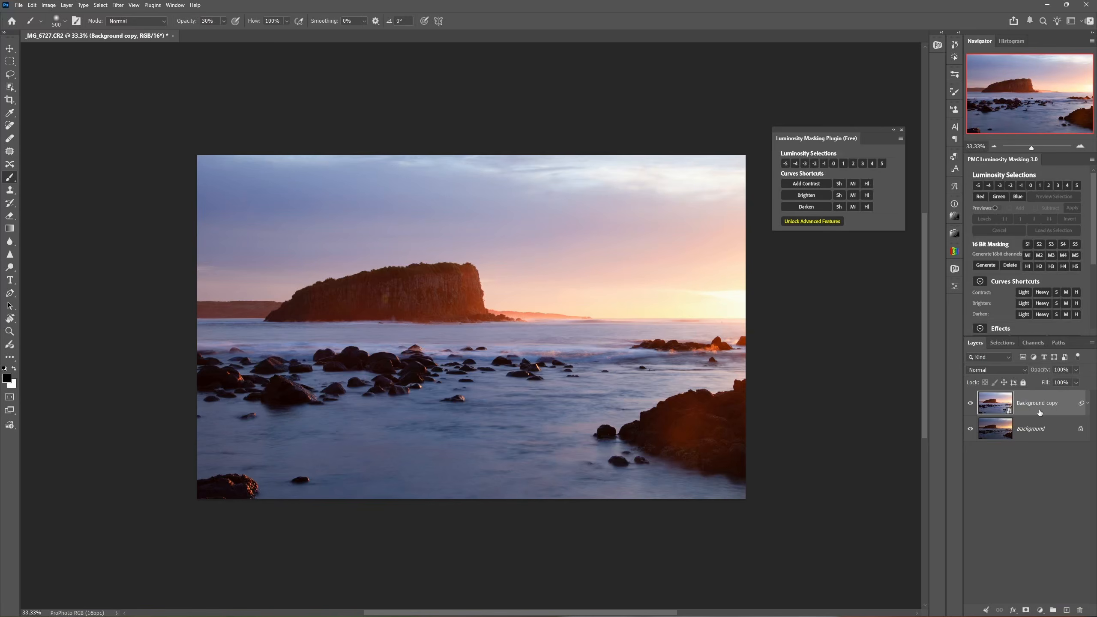
Add a fresh white layer mask to the Background copy layer and enlarge the brush
left_click(1026, 610)
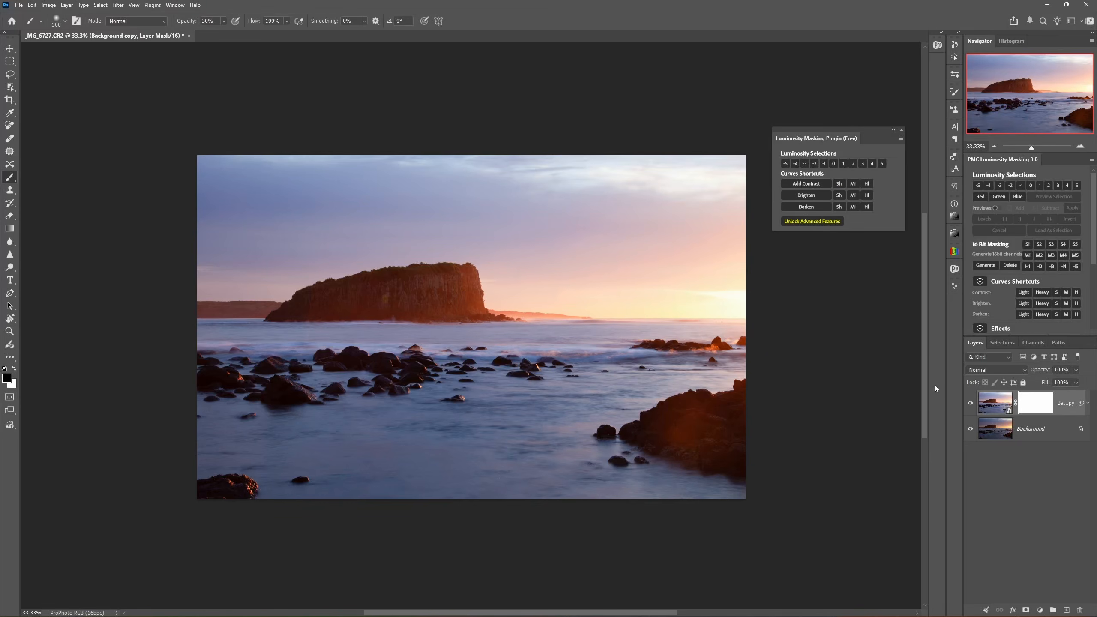
key("bracketright")
key("bracketright")
key("bracketright")
key("bracketright")
key("bracketright")
key("bracketright")
key("bracketright")
Preview the shadow luminosity selections, including -5, -3 and -2
left_click(785, 163)
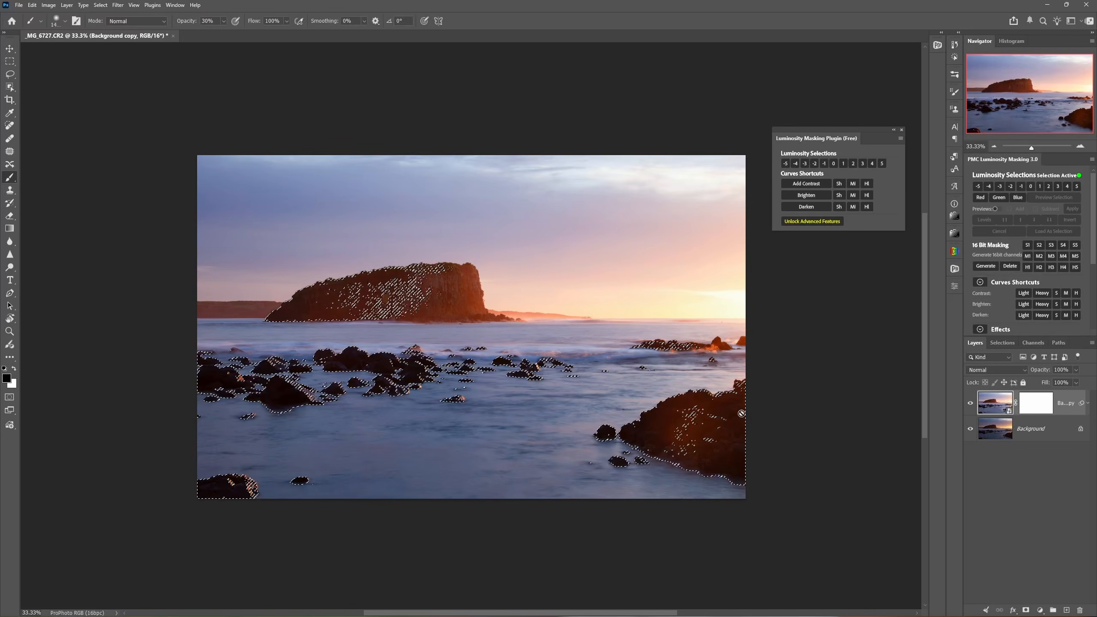
left_click(802, 165)
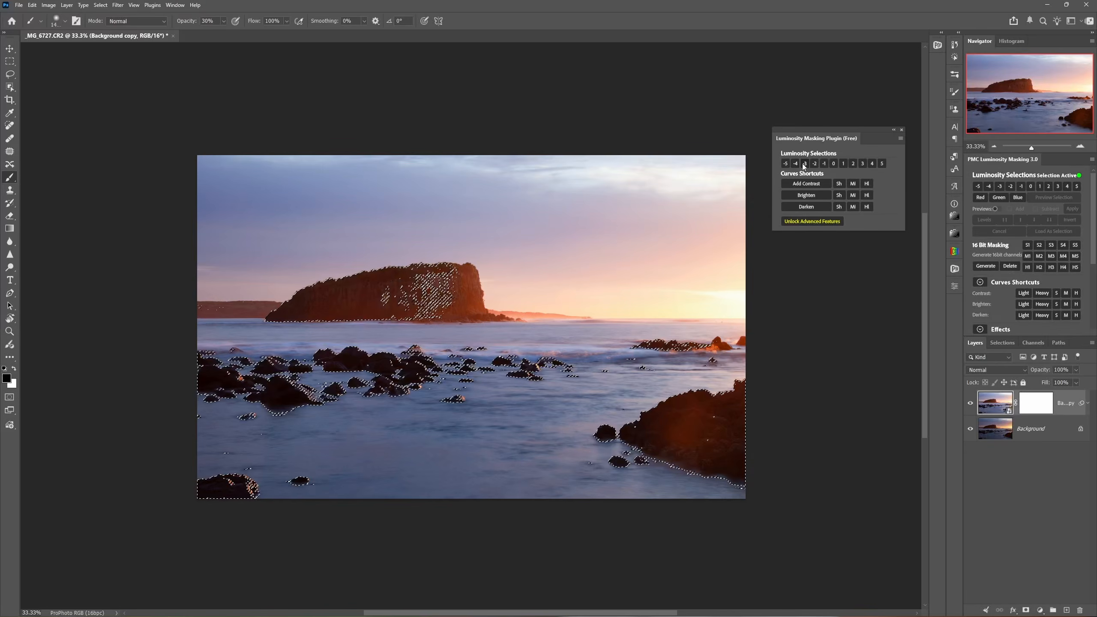
left_click(815, 163)
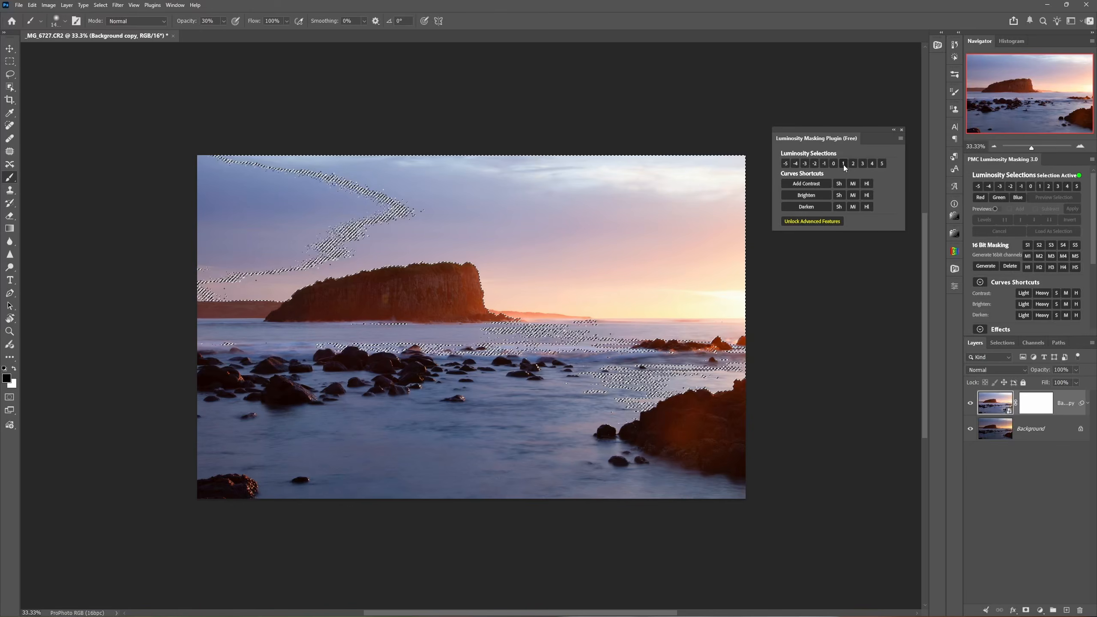
Preview the highlight luminosity selections 2, 3, 4 and 5
left_click(853, 163)
left_click(862, 163)
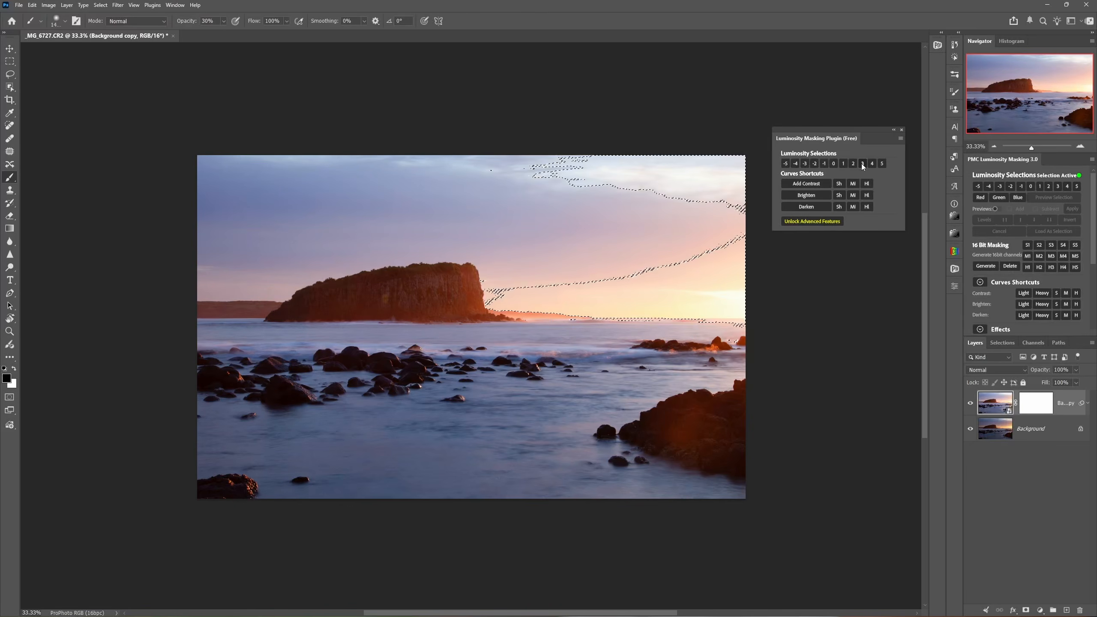
left_click(872, 164)
left_click(882, 164)
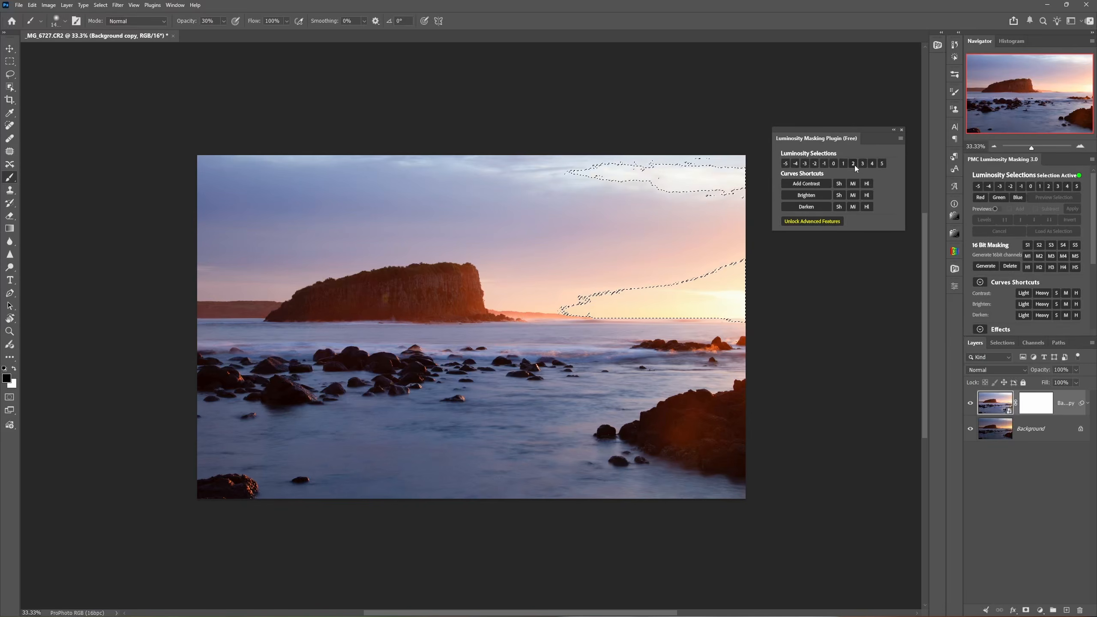
Load luminosity selection 2 and hide its outline on the canvas
left_click(853, 162)
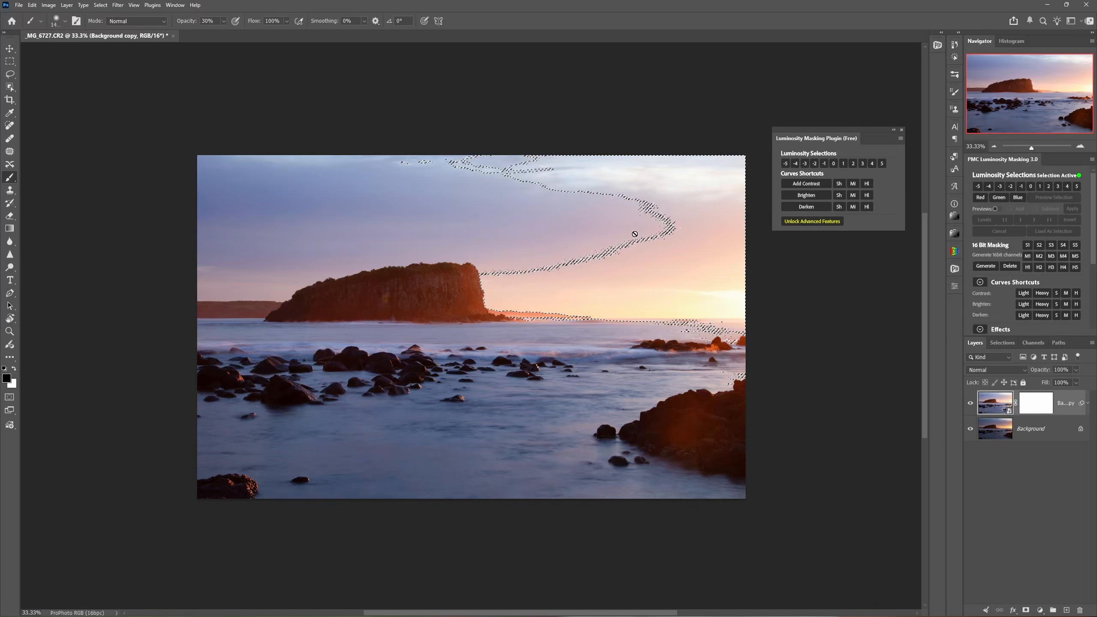
key("ctrl+d")
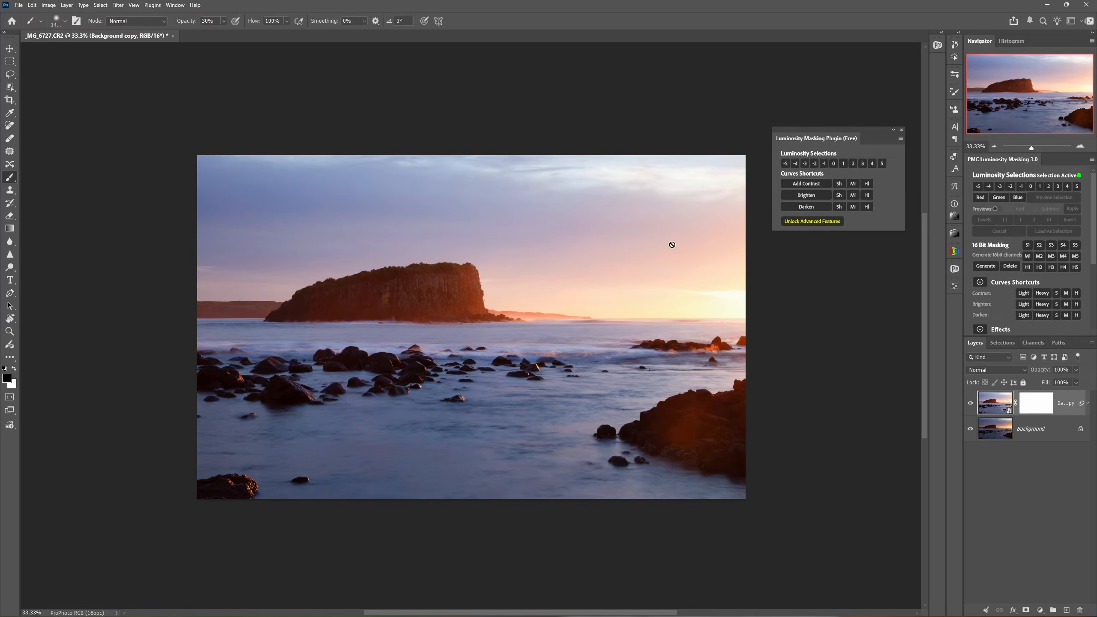
Paint black at 30% opacity with a larger soft brush on the Background copy layer mask, across the bright sky around the sunset
left_click(1038, 408)
key("bracketright")
key("bracketright")
key("bracketright")
key("bracketright")
key("bracketright")
key("bracketright")
key("bracketright")
key("bracketright")
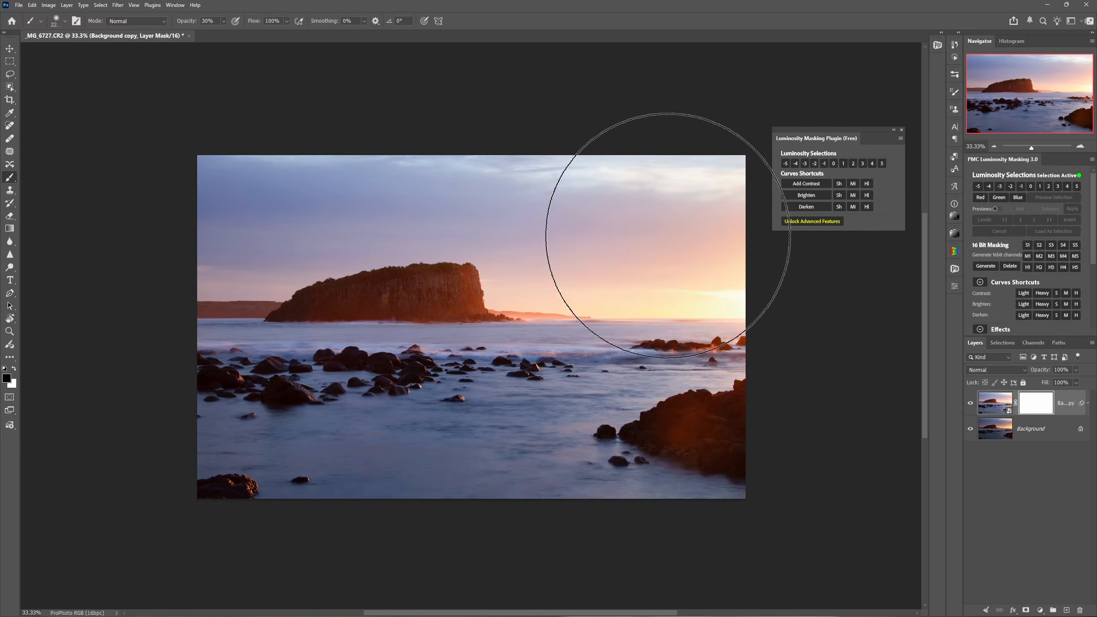
left_click_drag(683, 239, 532, 251)
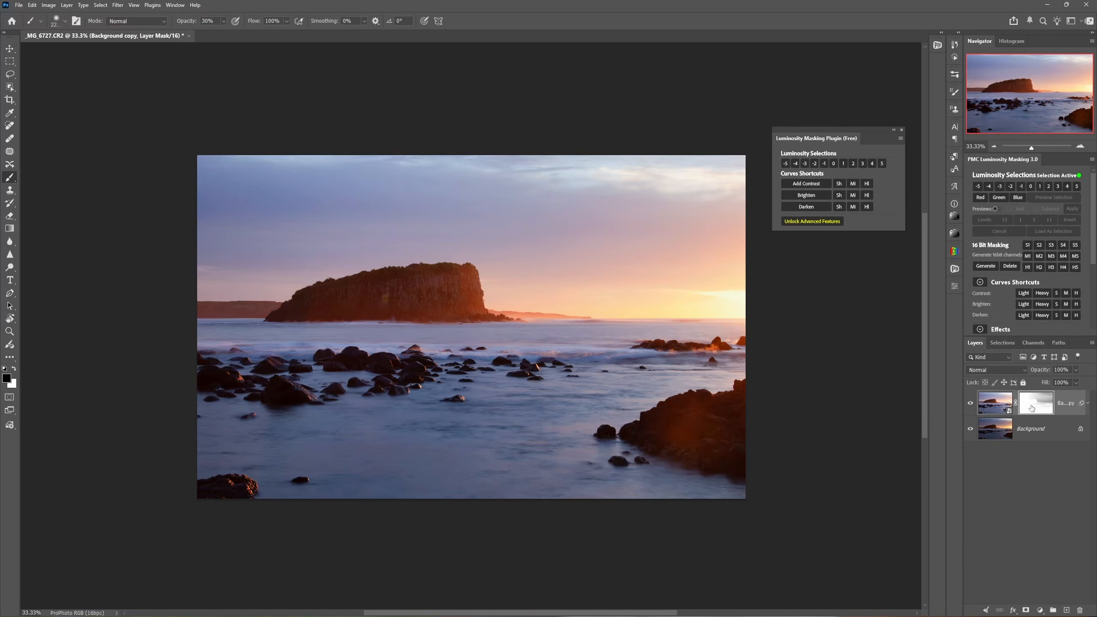
Compare the image with the layer mask off and on, and display the mask alone on the canvas
left_click(1032, 409, "shift")
left_click(1031, 408, "shift")
left_click(1038, 405, "alt")
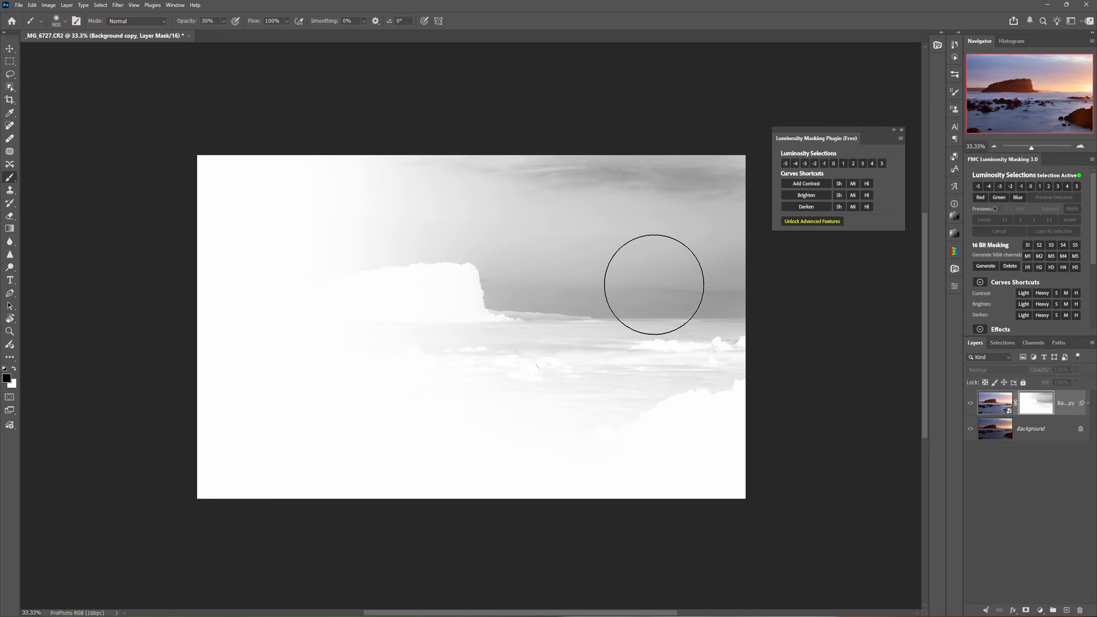
Return from the mask view to the image and add a Curves adjustment layer above the Background copy layer
left_click(993, 408)
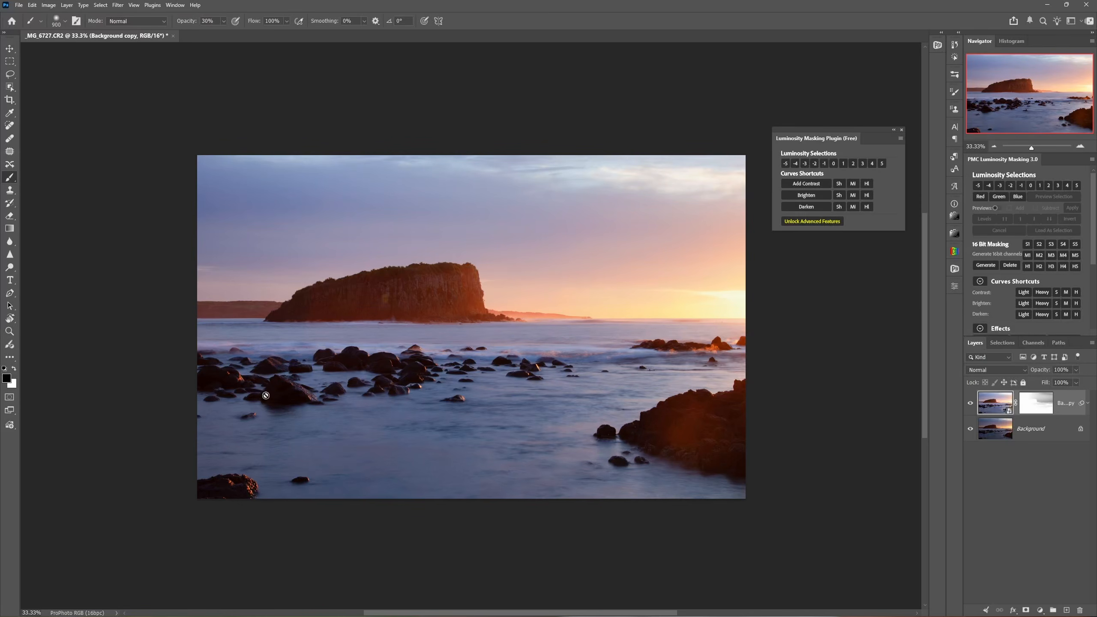
left_click(1081, 147)
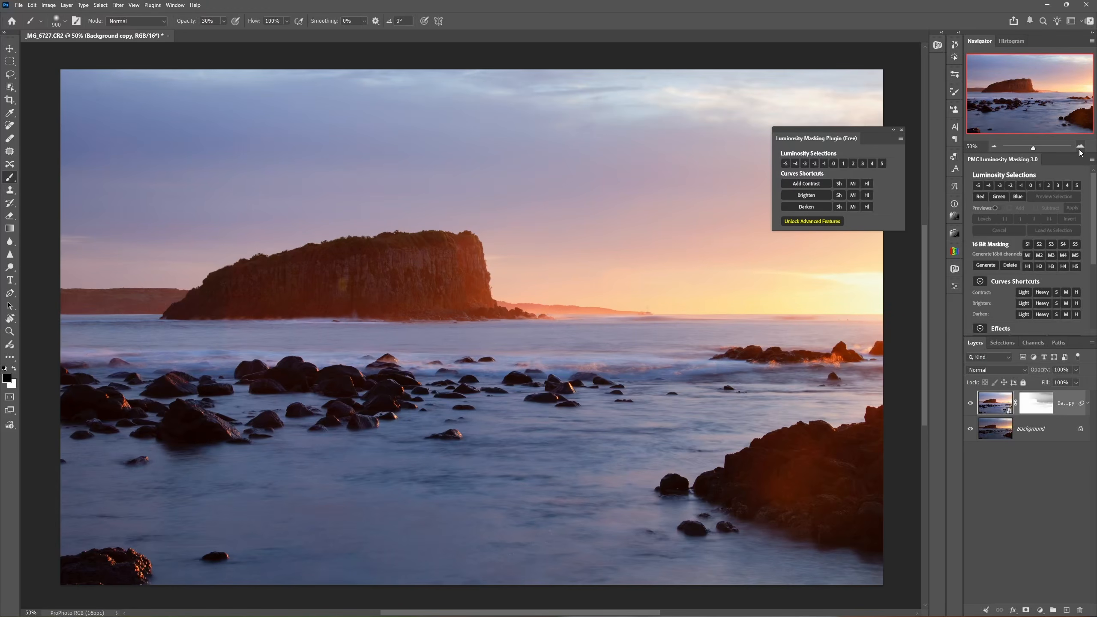
left_click(1081, 147)
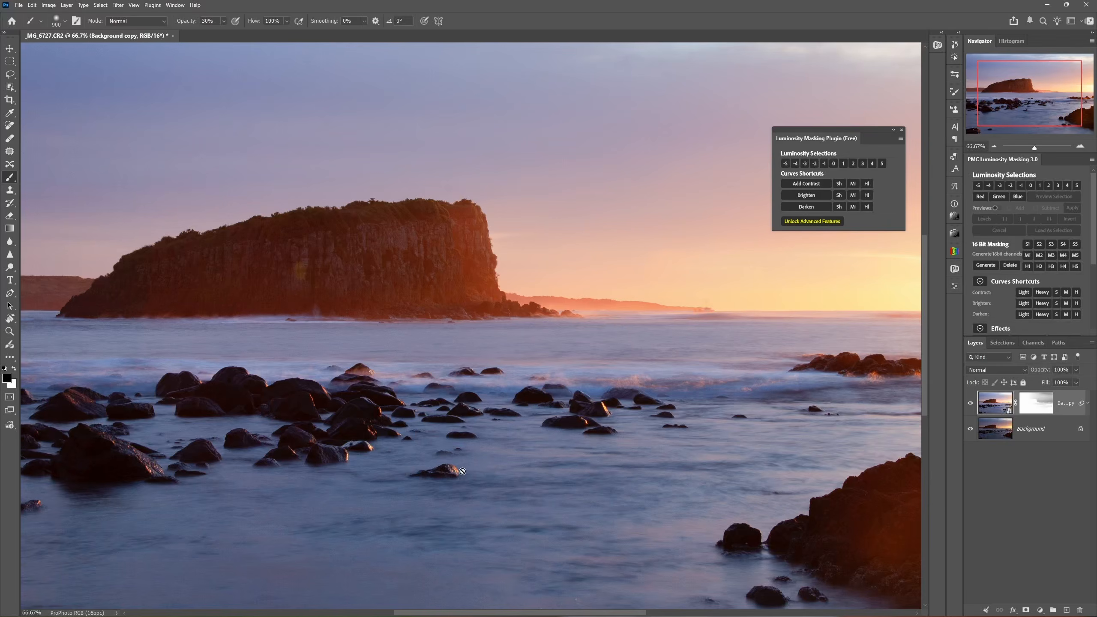
left_click_drag(362, 480, 519, 377)
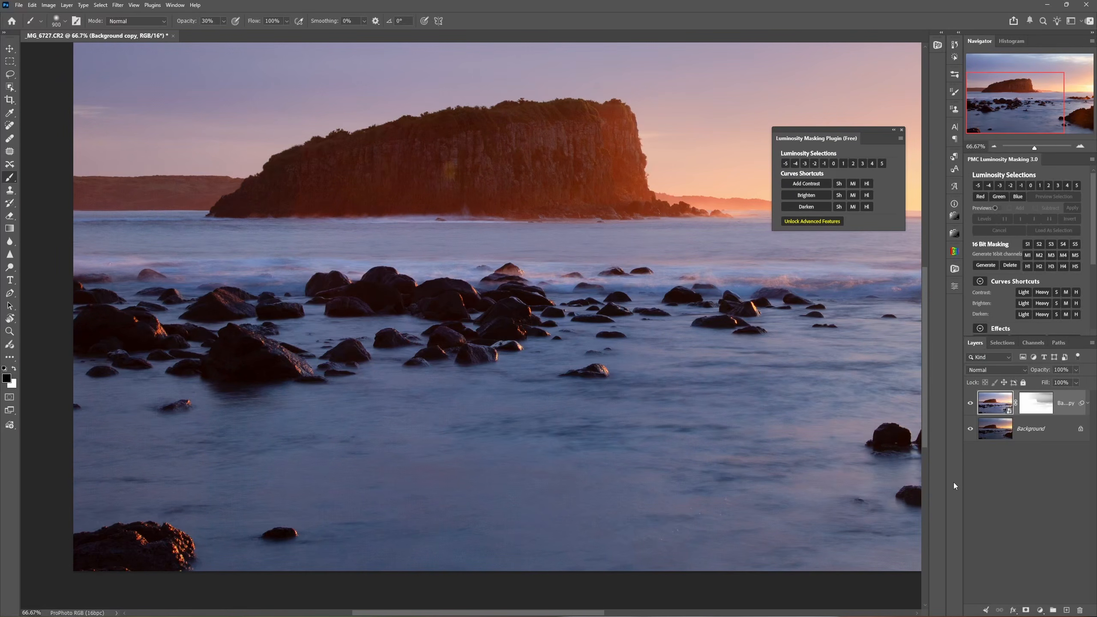
left_click(1041, 611)
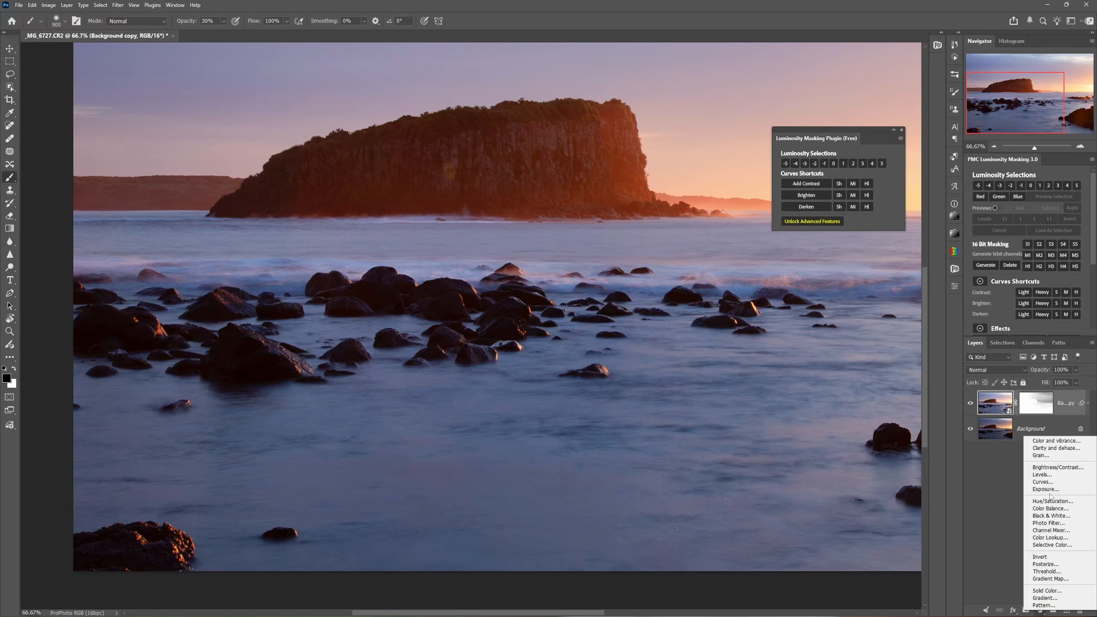
left_click(1044, 482)
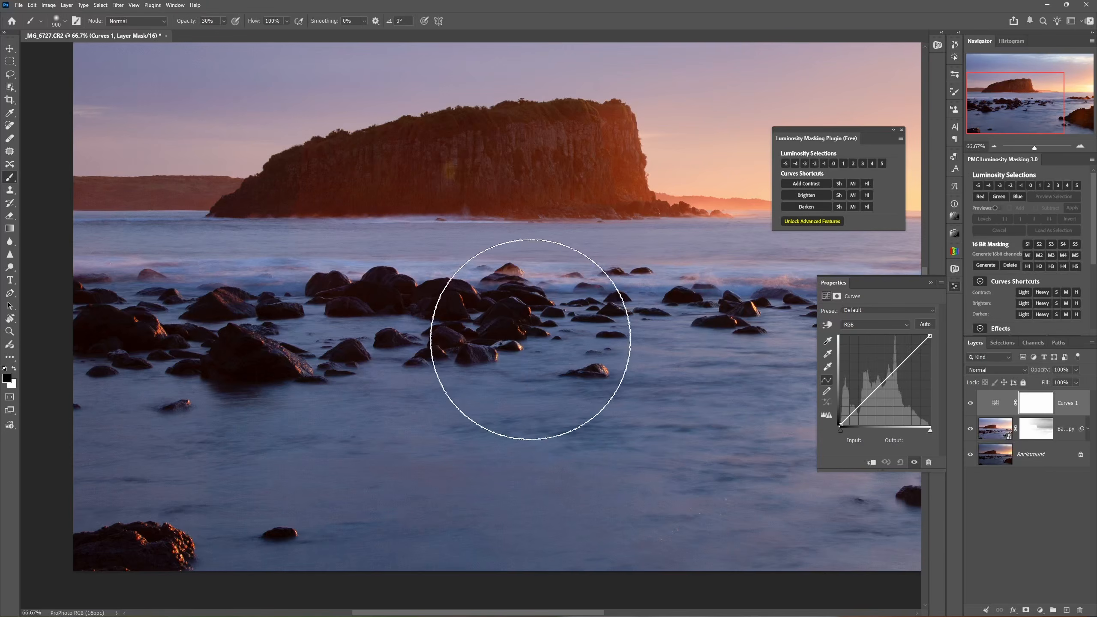
Reduce the brush size to 500 and raise the RGB curve to input 73, output 166 to brighten the dark rocks
key("bracketleft")
key("bracketleft")
key("bracketleft")
key("bracketleft")
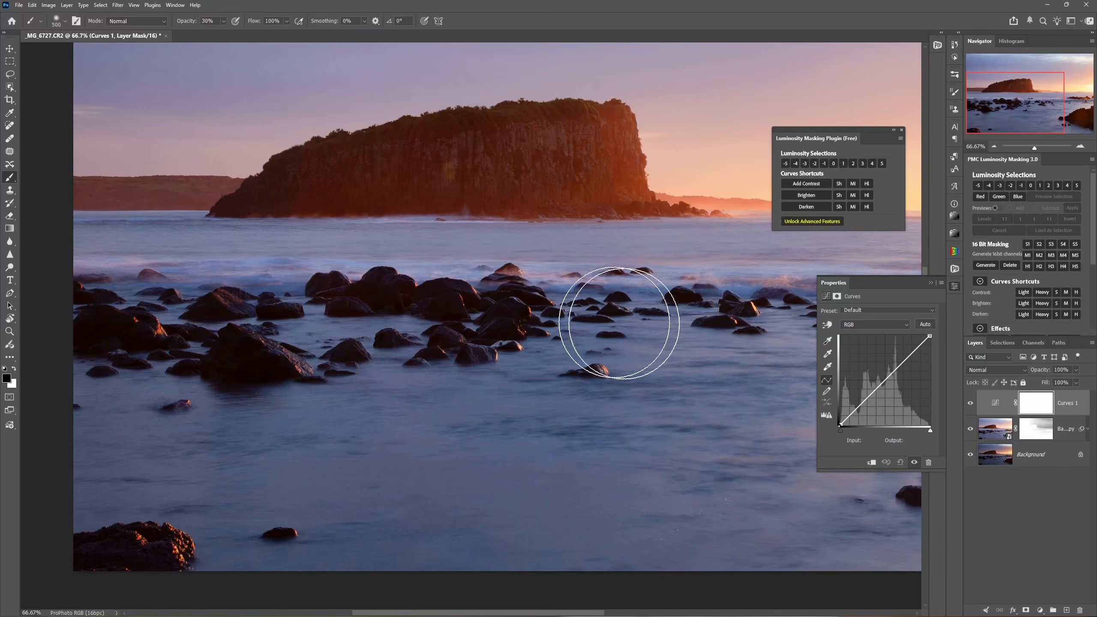
left_click_drag(868, 397, 868, 369)
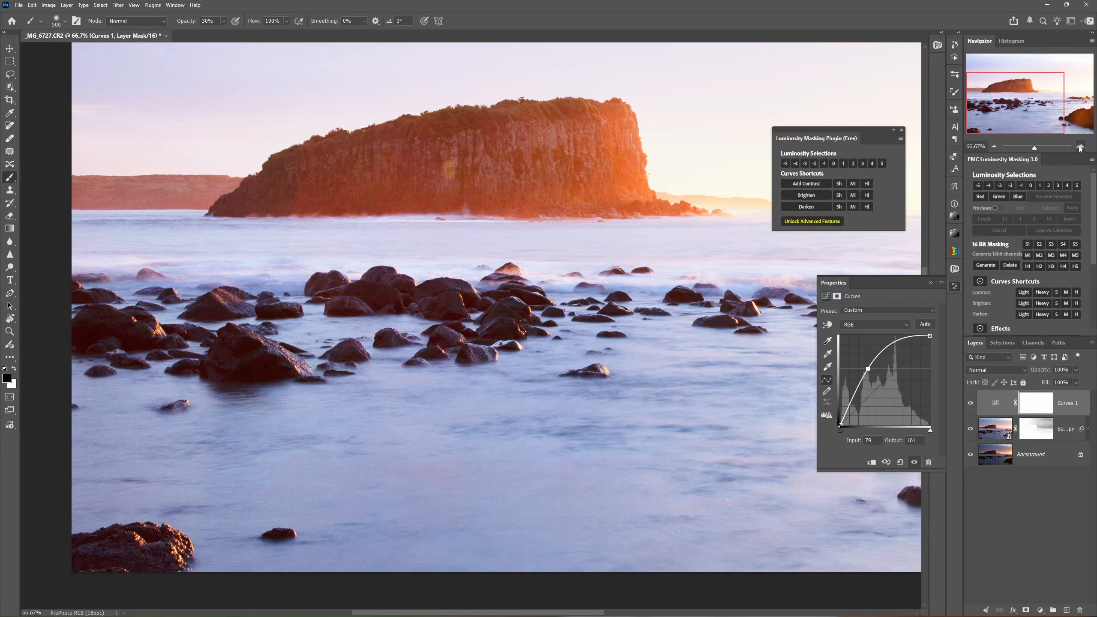
left_click(1080, 147)
left_click_drag(391, 331, 468, 347)
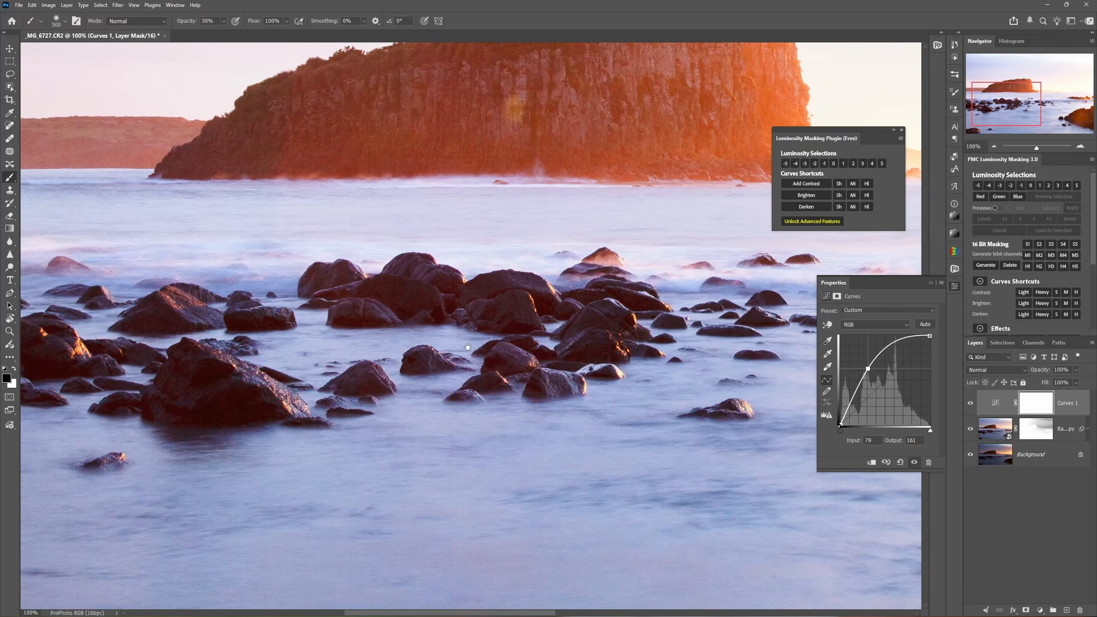
left_click_drag(866, 368, 867, 368)
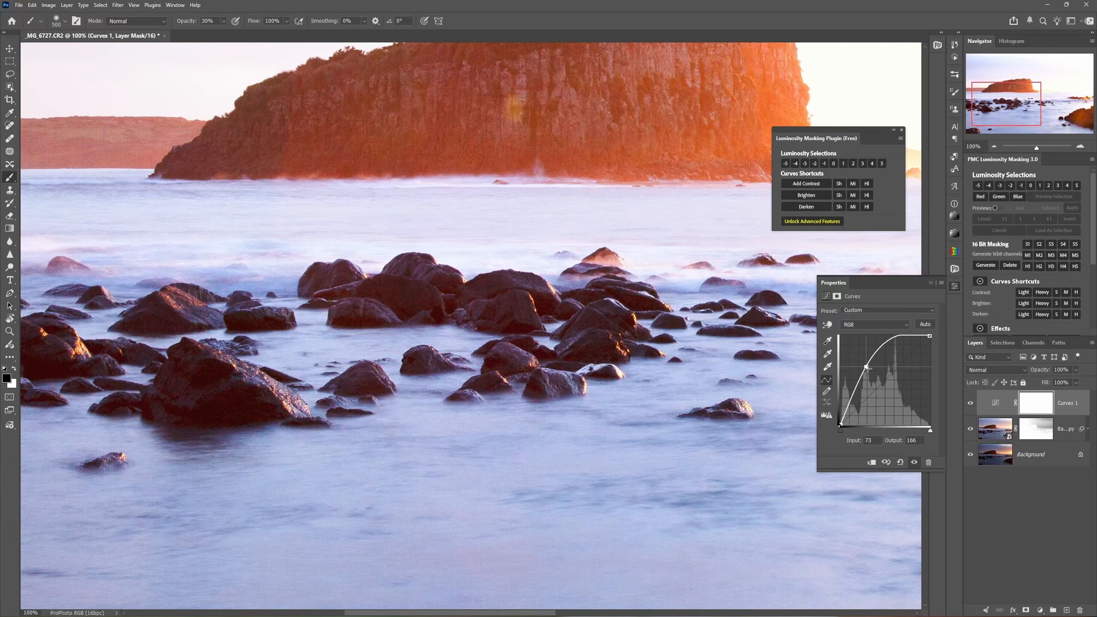
Invert the Curves 1 layer mask to black to hide the brightening across the whole image
left_click(994, 147)
left_click(994, 147)
left_click(994, 147)
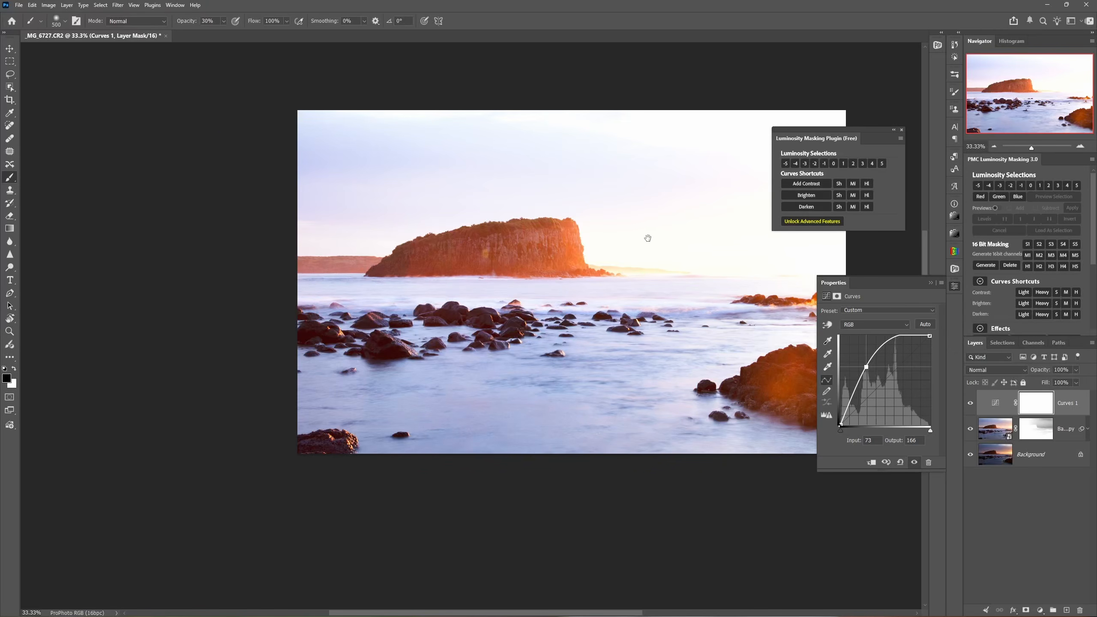
left_click_drag(650, 238, 566, 260)
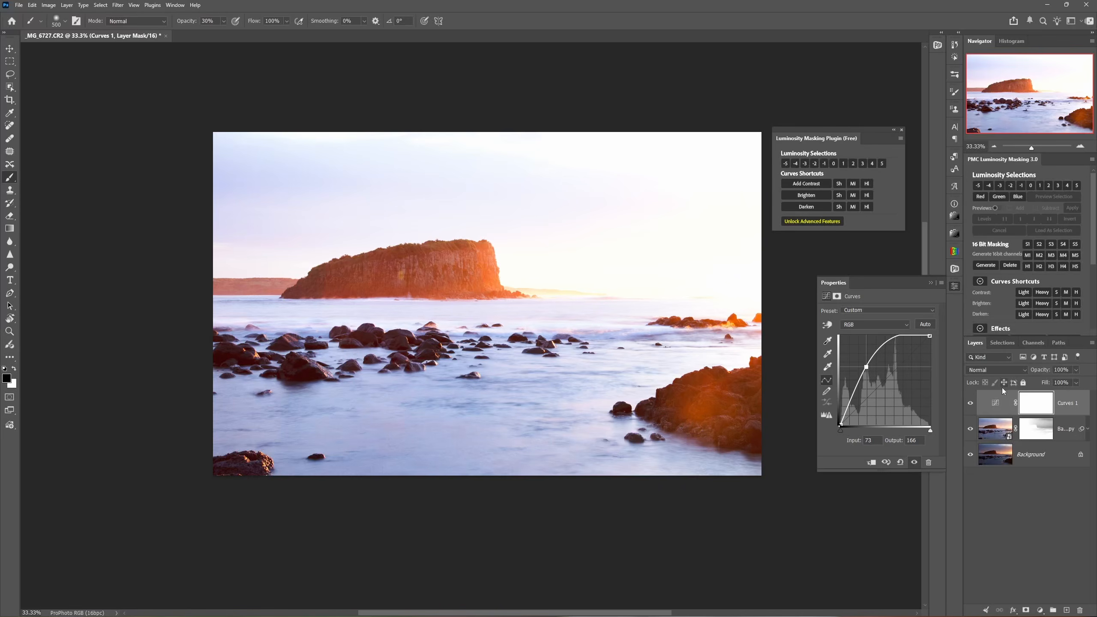
left_click(1039, 407)
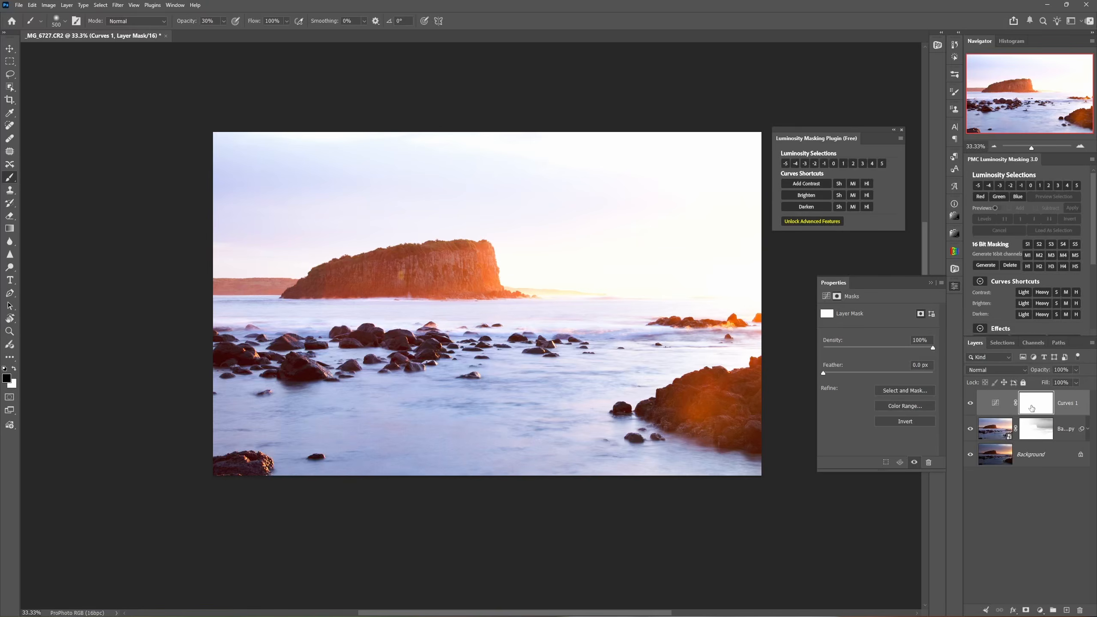
key("ctrl+i")
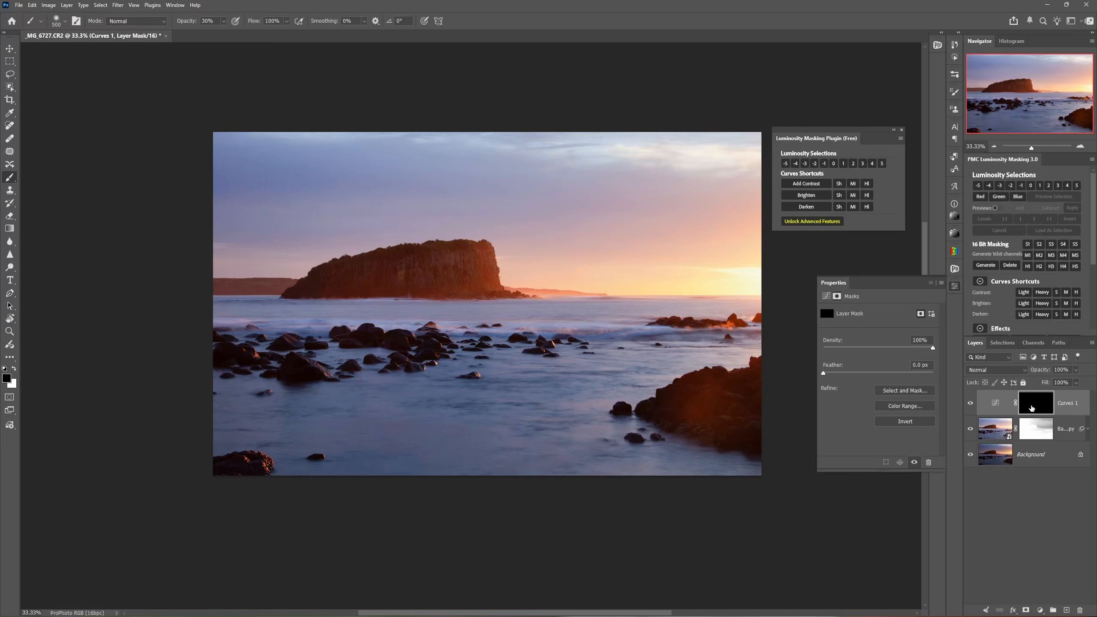
left_click(995, 403)
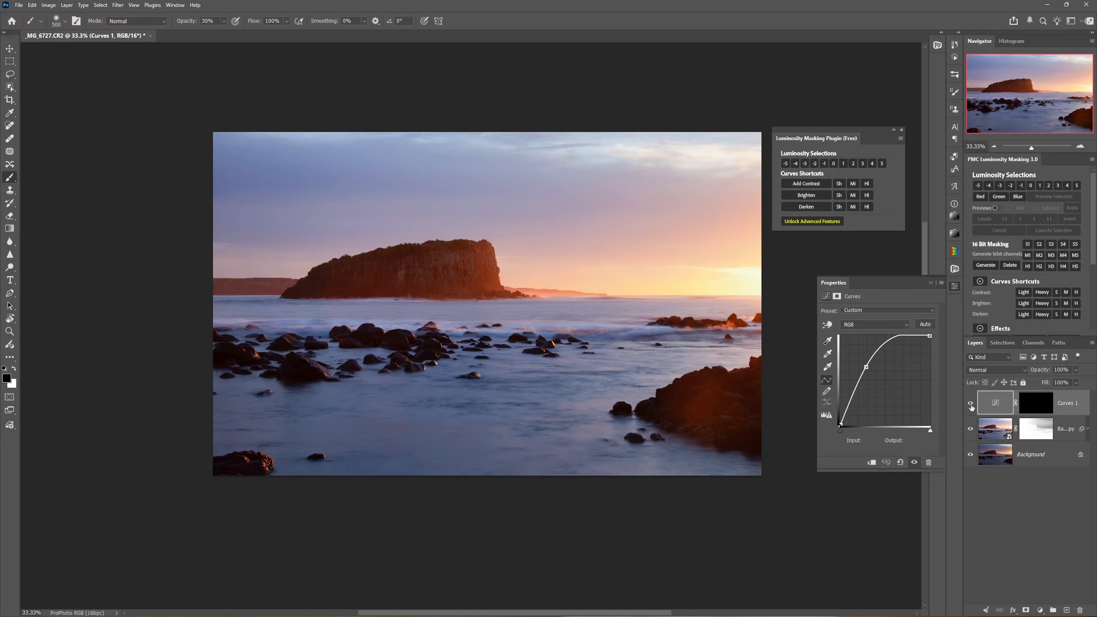
Target the Curves 1 layer mask and set the brush to size 200 with white as the foreground colour
left_click(1082, 147)
left_click(1082, 147)
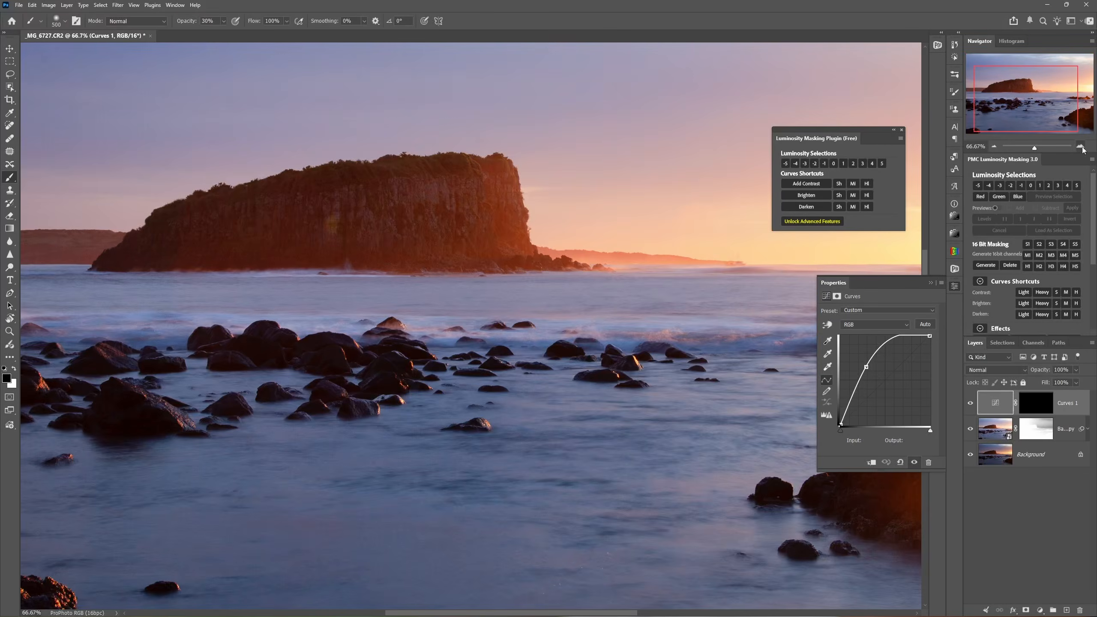
left_click(1082, 147)
left_click_drag(590, 354, 622, 345)
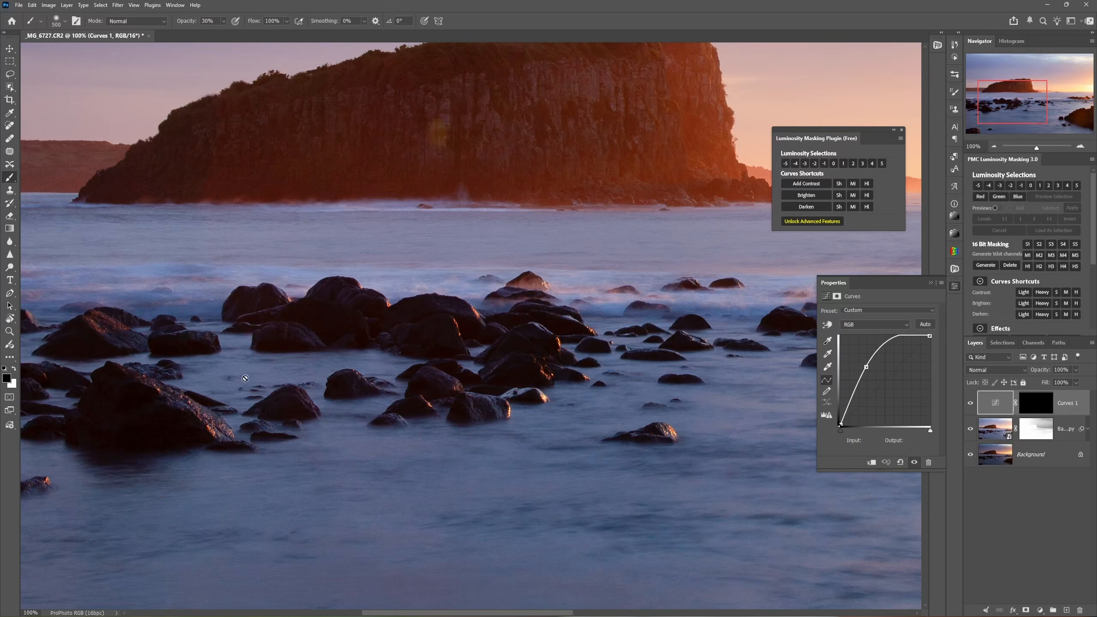
key("x")
left_click(1037, 407)
key("x")
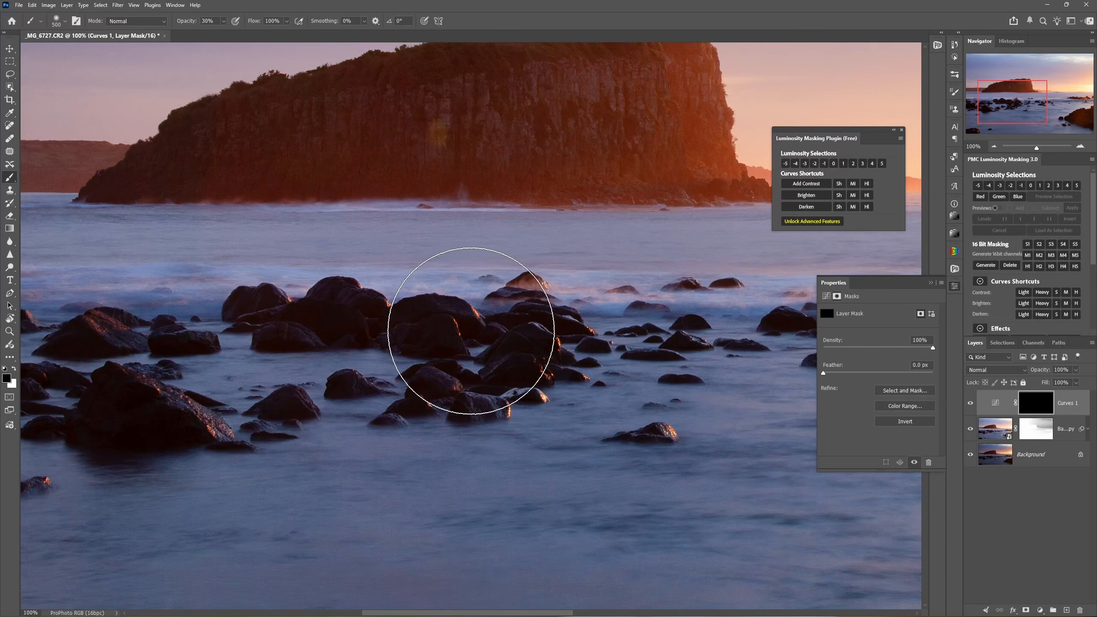
key("bracketleft")
key("bracketleft")
key("bracketleft")
key("bracketleft")
key("bracketleft")
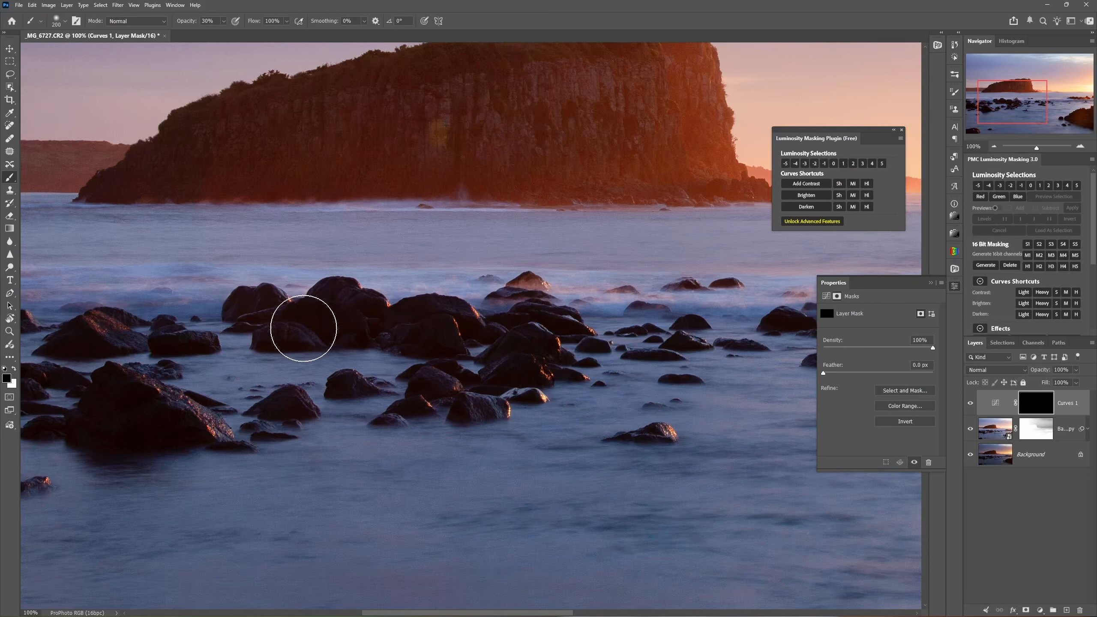
key("x")
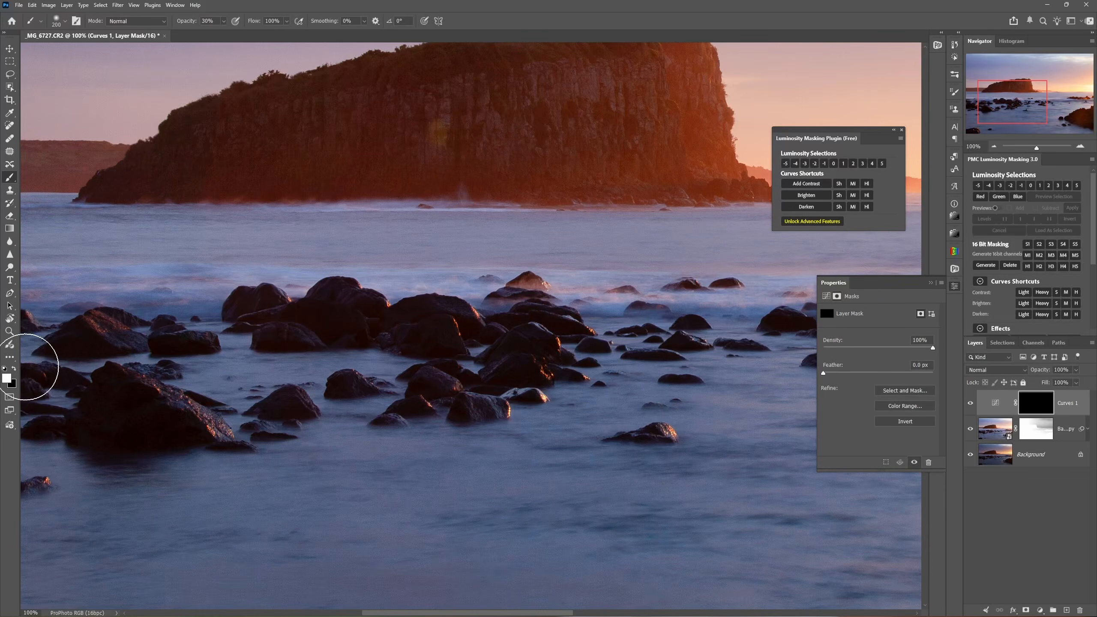
Paint white at 30% opacity on the Curves 1 mask over the large rocks in the middle and at the left of the water
left_click(334, 317)
mouse_move(334, 318)
left_mouse_down()
mouse_move(477, 335)
mouse_move(463, 330)
mouse_move(437, 338)
mouse_move(483, 349)
mouse_move(529, 339)
mouse_move(471, 383)
mouse_move(520, 355)
mouse_move(534, 314)
mouse_move(521, 352)
left_mouse_up()
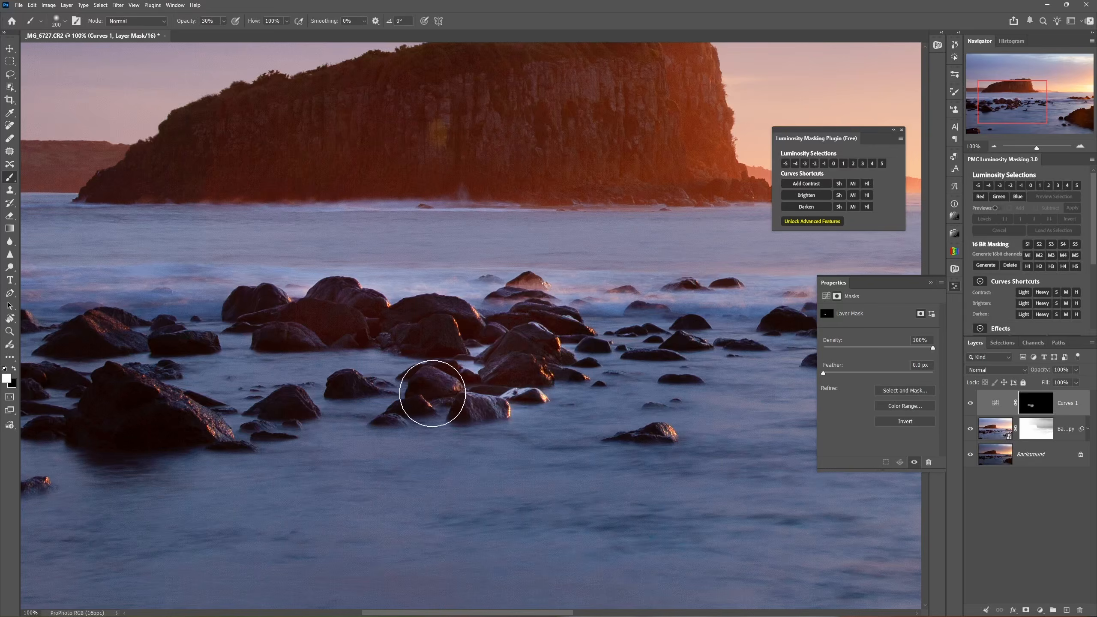
mouse_move(162, 421)
left_mouse_down()
mouse_move(390, 417)
mouse_move(387, 396)
mouse_move(341, 431)
mouse_move(460, 417)
mouse_move(360, 342)
mouse_move(380, 343)
mouse_move(196, 367)
left_mouse_up()
mouse_move(531, 338)
left_mouse_down()
mouse_move(512, 309)
mouse_move(612, 314)
mouse_move(399, 329)
mouse_move(404, 344)
mouse_move(348, 362)
left_mouse_up()
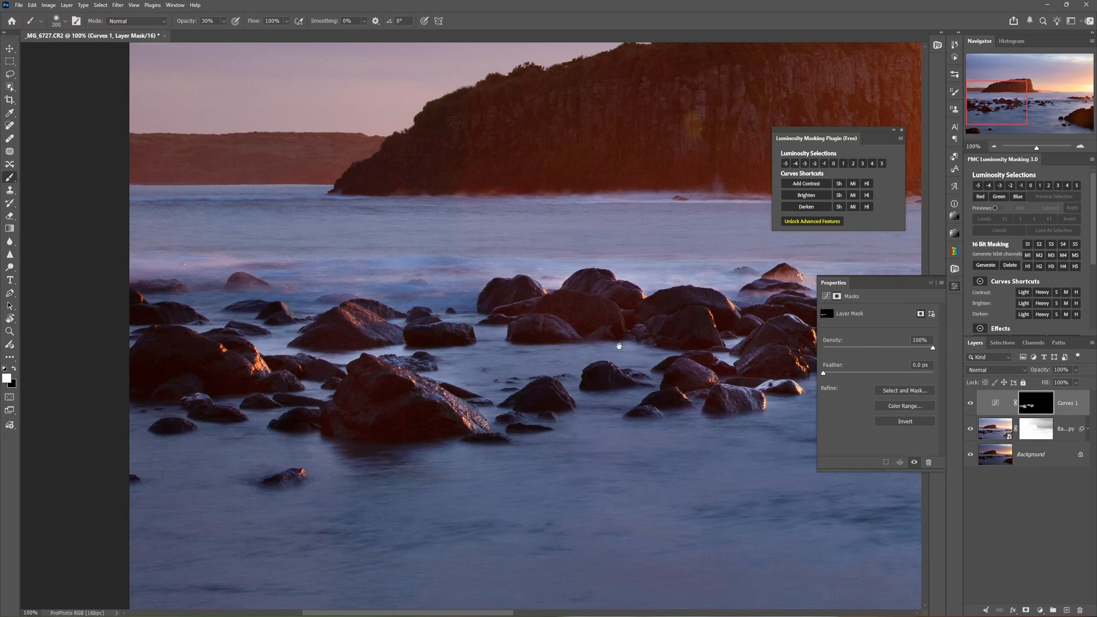
left_click_drag(625, 346, 384, 349)
mouse_move(503, 391)
left_mouse_down()
mouse_move(426, 339)
mouse_move(470, 333)
mouse_move(532, 363)
mouse_move(577, 347)
left_mouse_up()
left_click_drag(659, 342, 479, 344)
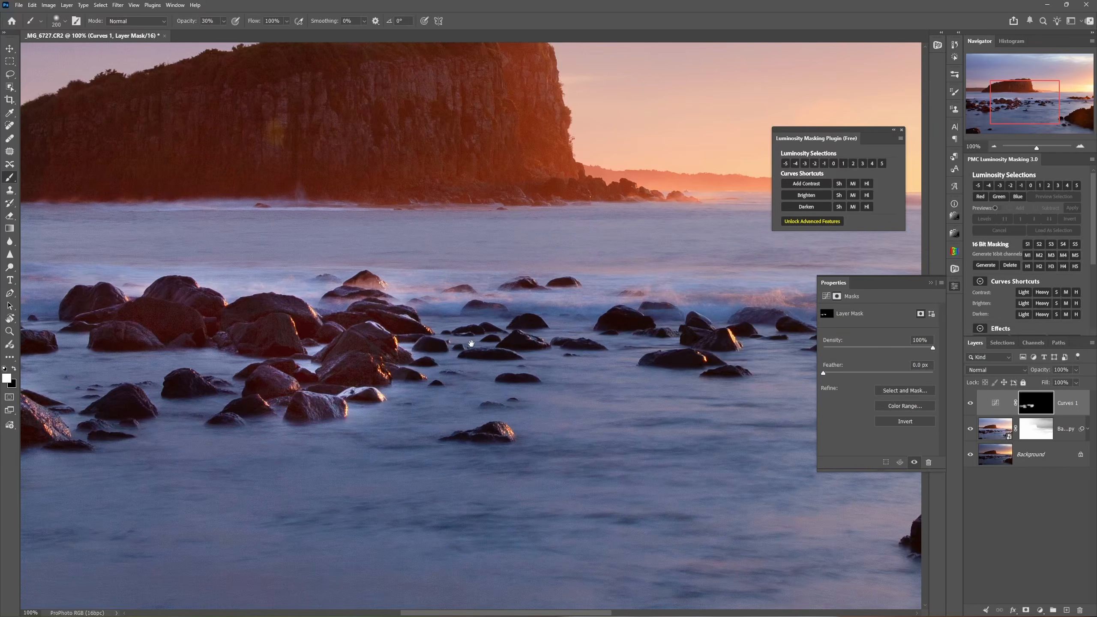
Paint white over the smaller rocks towards the right, reducing the brush to size 100 for the smallest ones
key("bracketleft")
key("bracketleft")
key("bracketleft")
key("bracketleft")
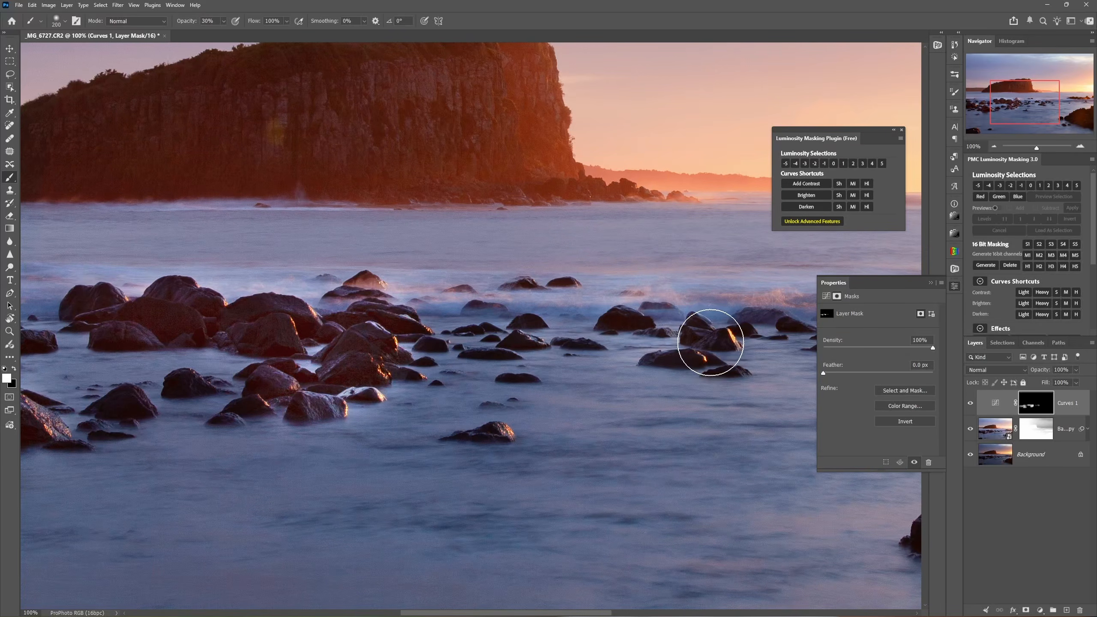
mouse_move(744, 339)
left_mouse_down()
mouse_move(673, 355)
mouse_move(728, 375)
mouse_move(705, 355)
mouse_move(712, 343)
mouse_move(626, 321)
mouse_move(548, 329)
mouse_move(562, 283)
mouse_move(514, 288)
mouse_move(531, 337)
mouse_move(492, 332)
mouse_move(470, 361)
mouse_move(520, 379)
mouse_move(507, 443)
mouse_move(321, 373)
mouse_move(264, 369)
mouse_move(421, 331)
mouse_move(379, 317)
mouse_move(361, 284)
left_mouse_up()
left_click_drag(233, 367, 450, 394)
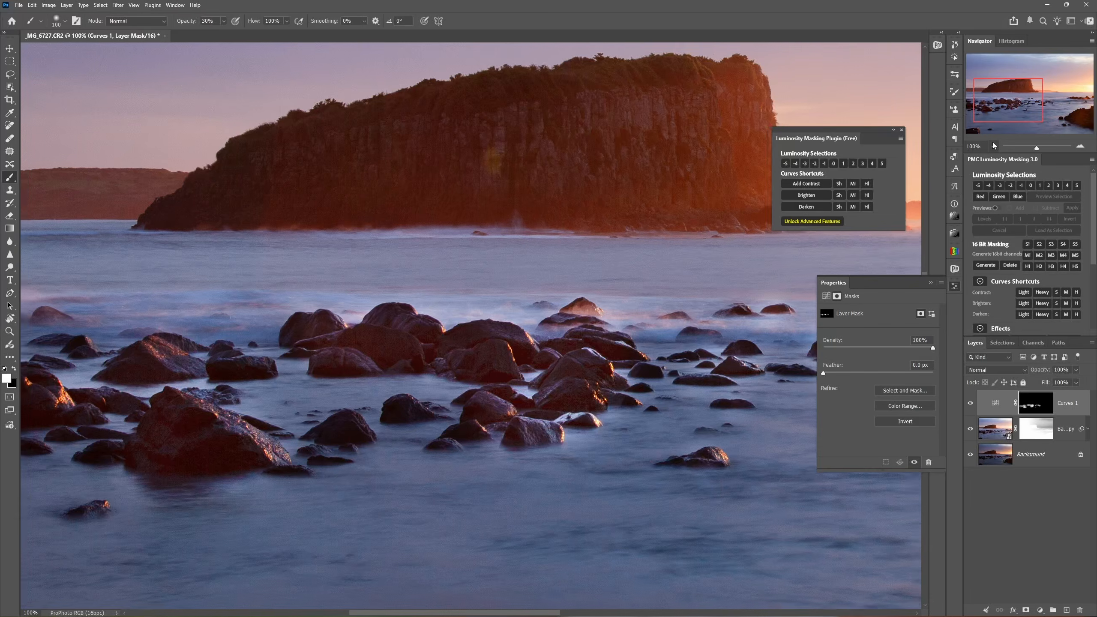
Display the Curves 1 mask alone on the canvas to examine the painted areas, and return to the image
key("ctrl+minus")
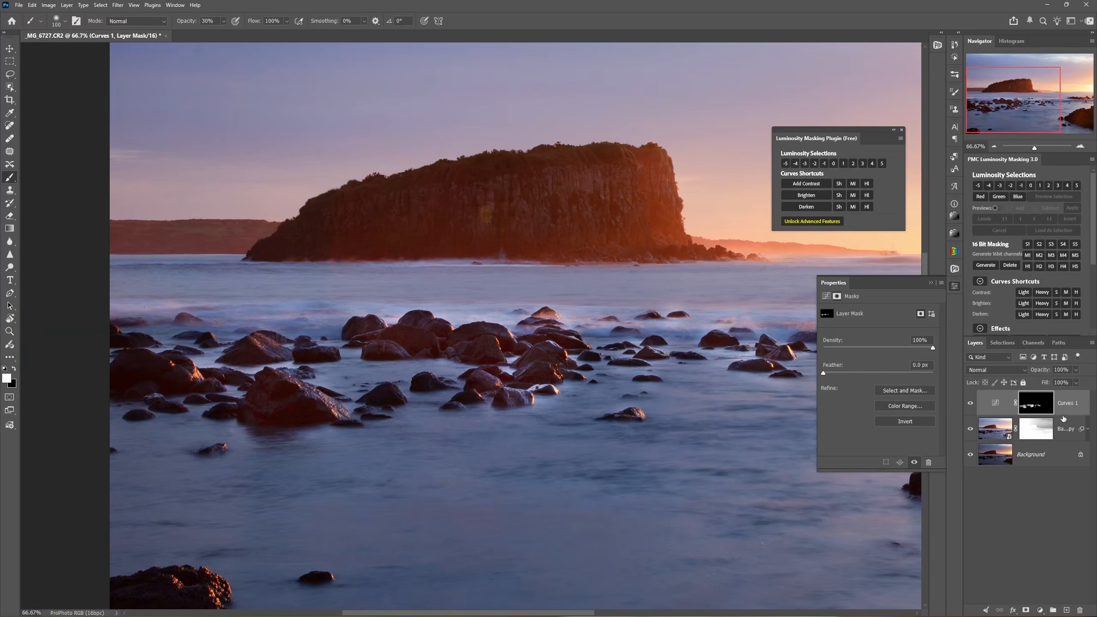
left_click(1035, 408, "alt")
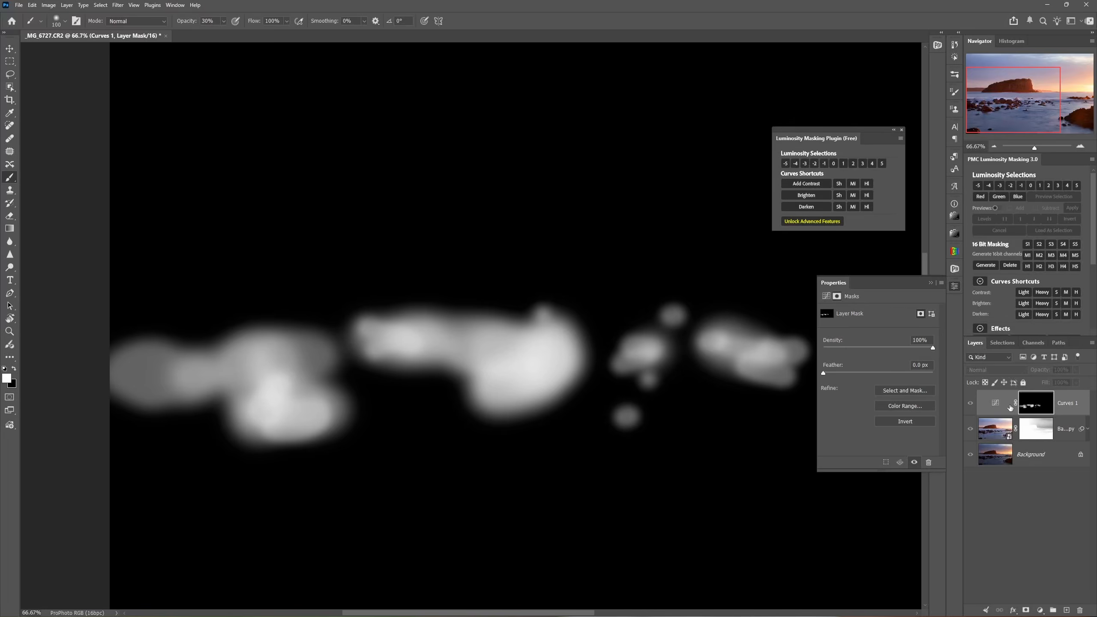
left_click(996, 403)
Compare the rocks with the Curves 1 layer hidden and shown, checking the edges where the brightening spills onto the water
left_click(971, 404)
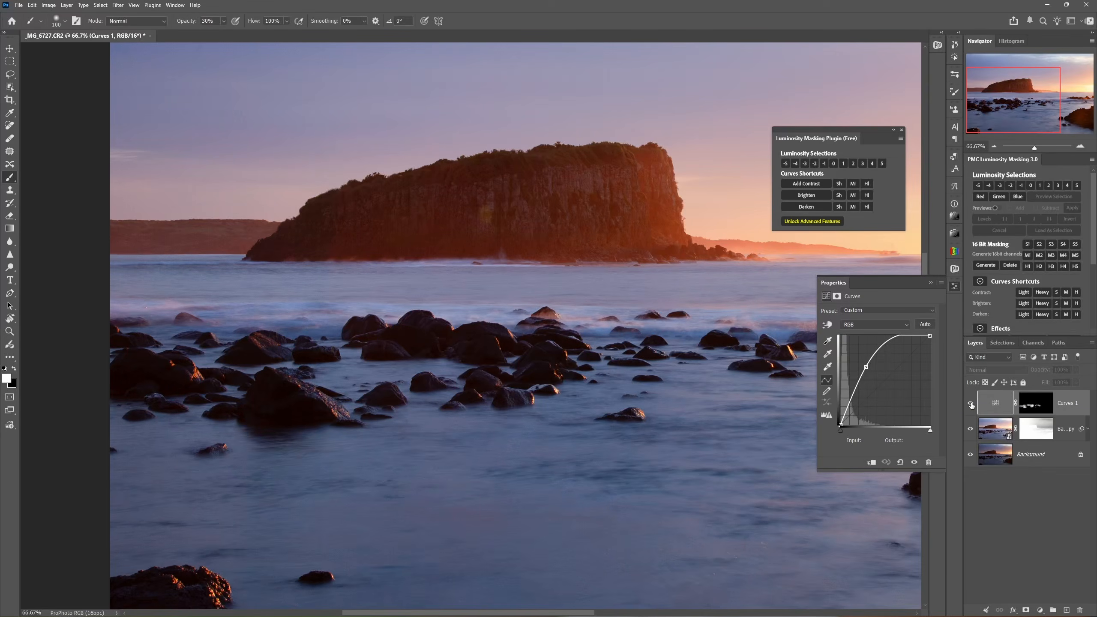
left_click(970, 404)
left_click(971, 404)
left_click(971, 403)
left_click(971, 404)
left_click(971, 404)
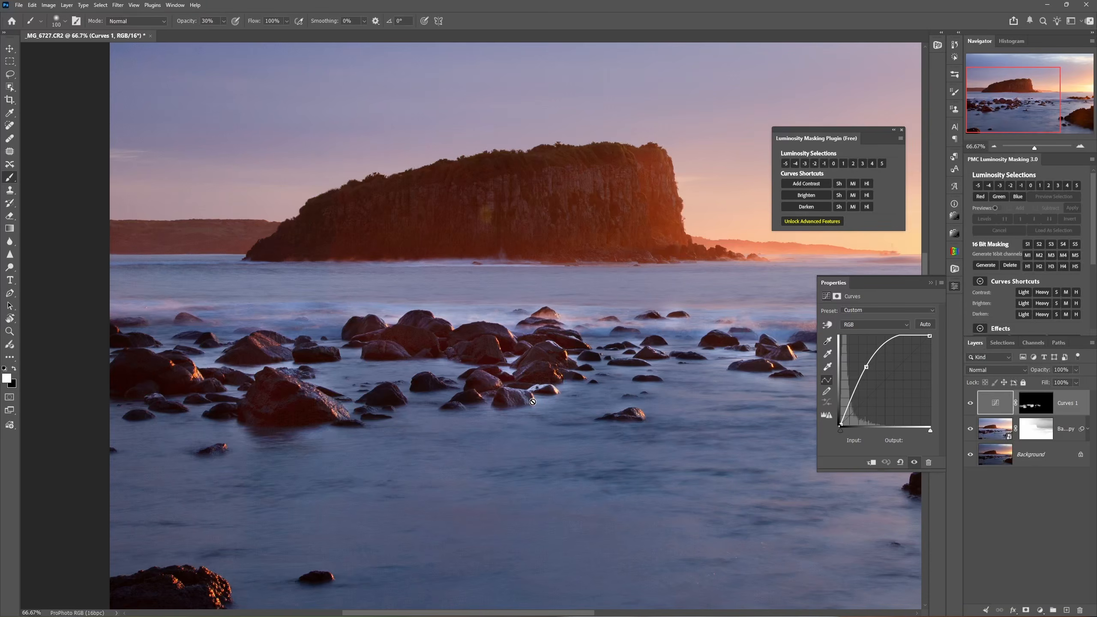
left_click(970, 404)
left_click(970, 404)
left_click(970, 405)
left_click(970, 404)
left_click(970, 405)
left_click(970, 405)
left_click(970, 406)
left_click(969, 406)
left_click(969, 407)
left_click(970, 406)
left_click(969, 407)
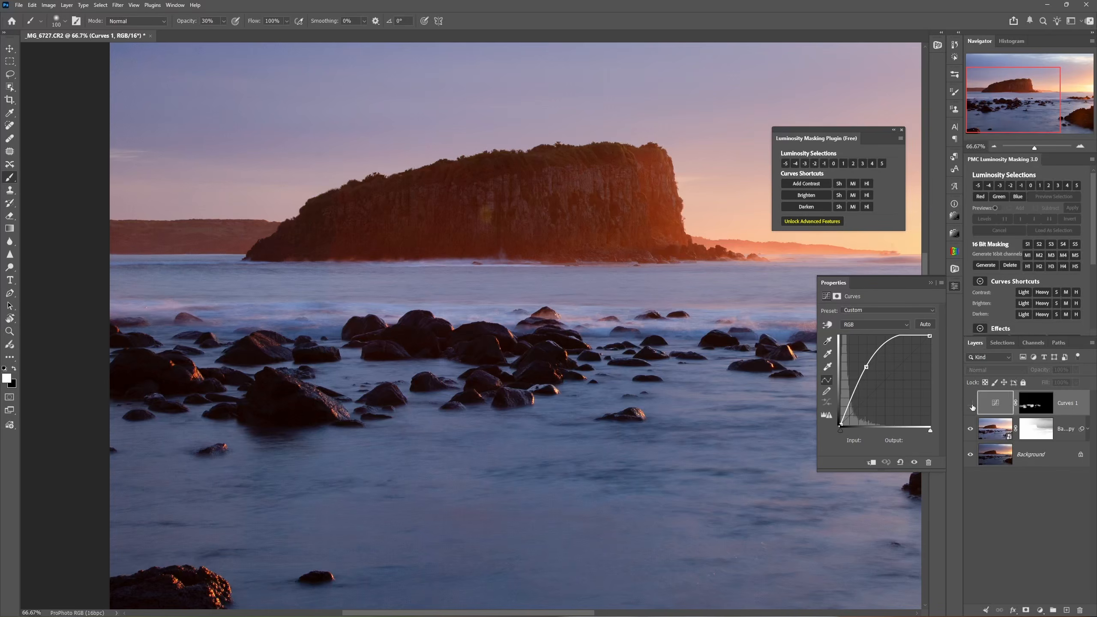
left_click(971, 404)
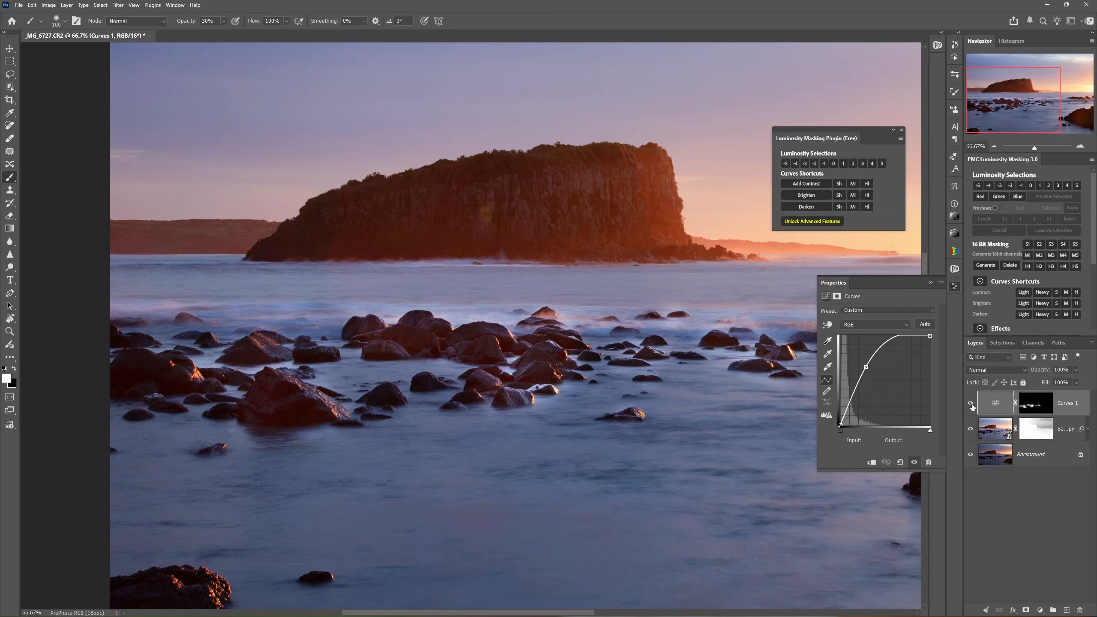
left_click(971, 405)
left_click(971, 405)
Duplicate the Curves 1 layer, hide the original, and fill the copy's layer mask with black
left_click_drag(989, 405, 1067, 610)
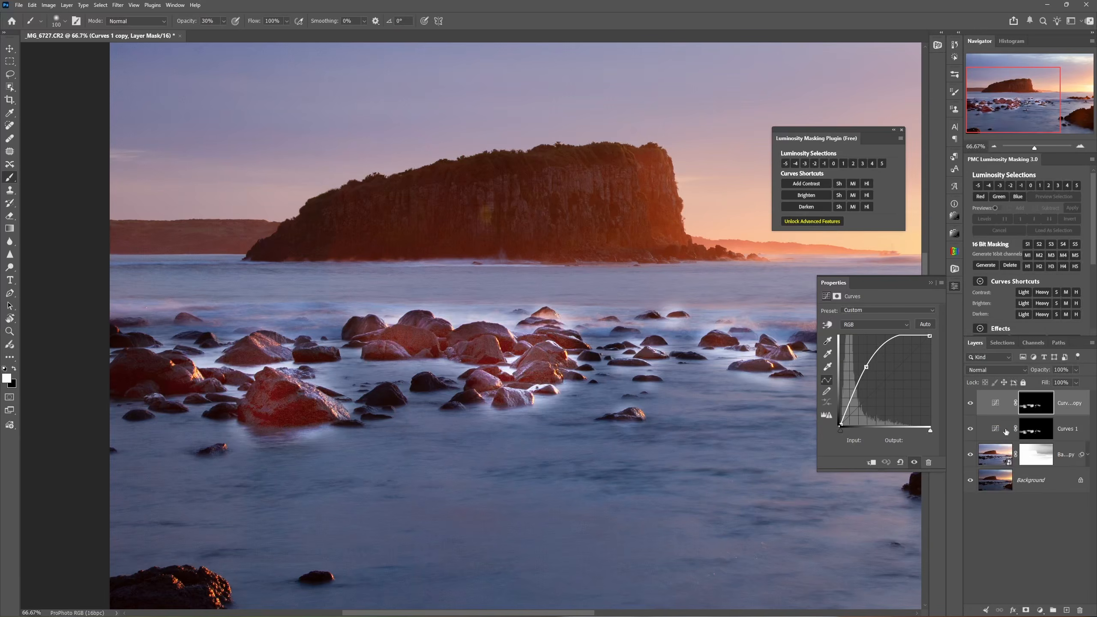
left_click(971, 432)
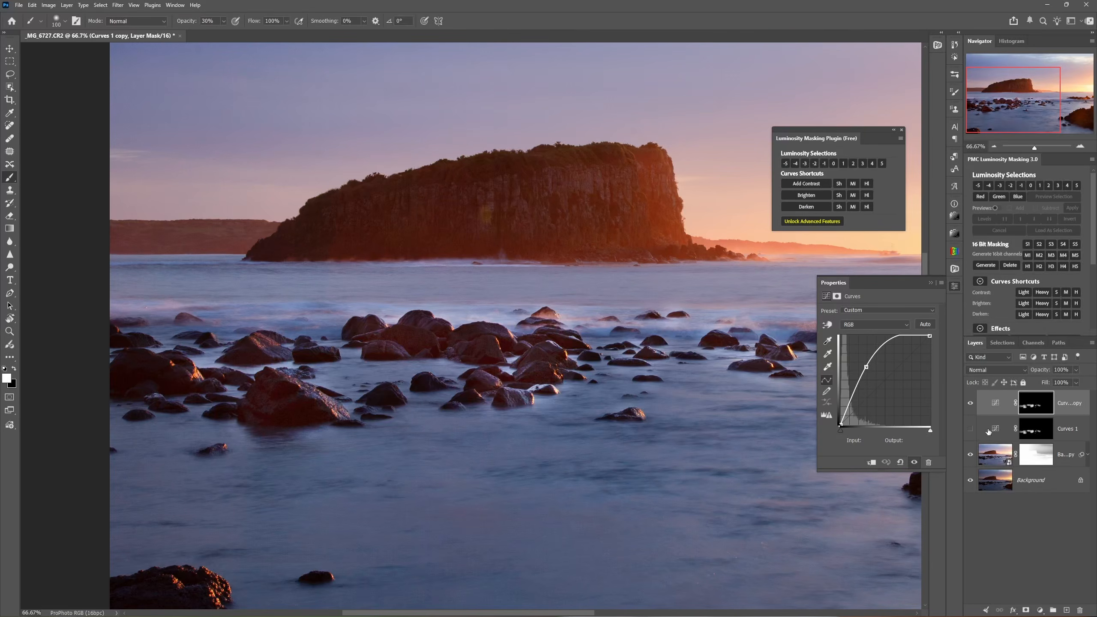
left_click(1038, 407)
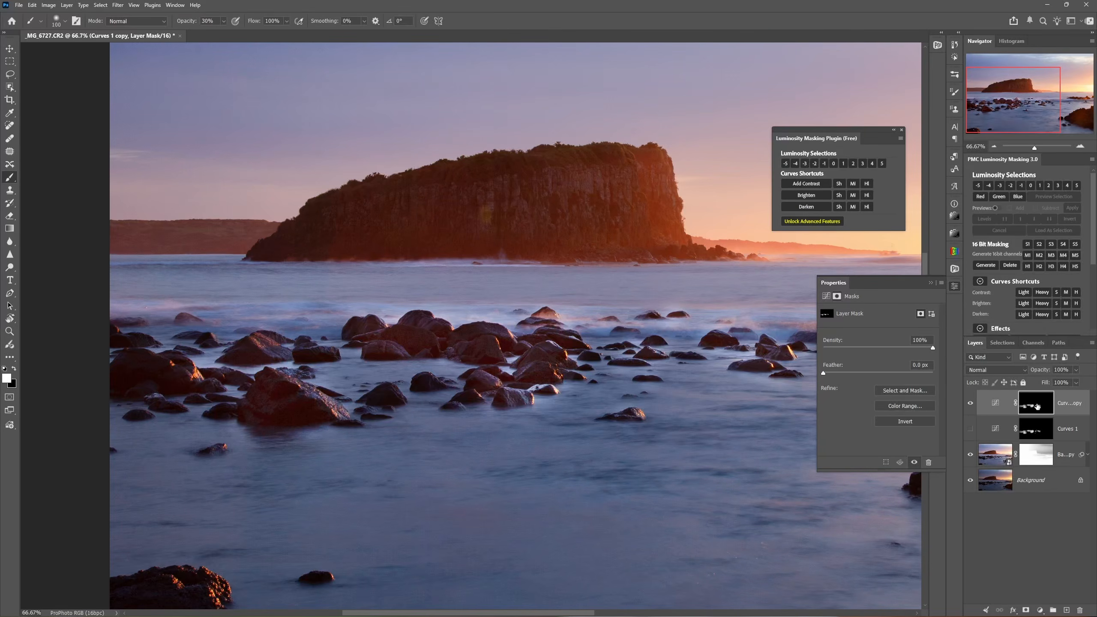
left_click_drag(1037, 407, 1039, 409)
key("ctrl+BackSpace")
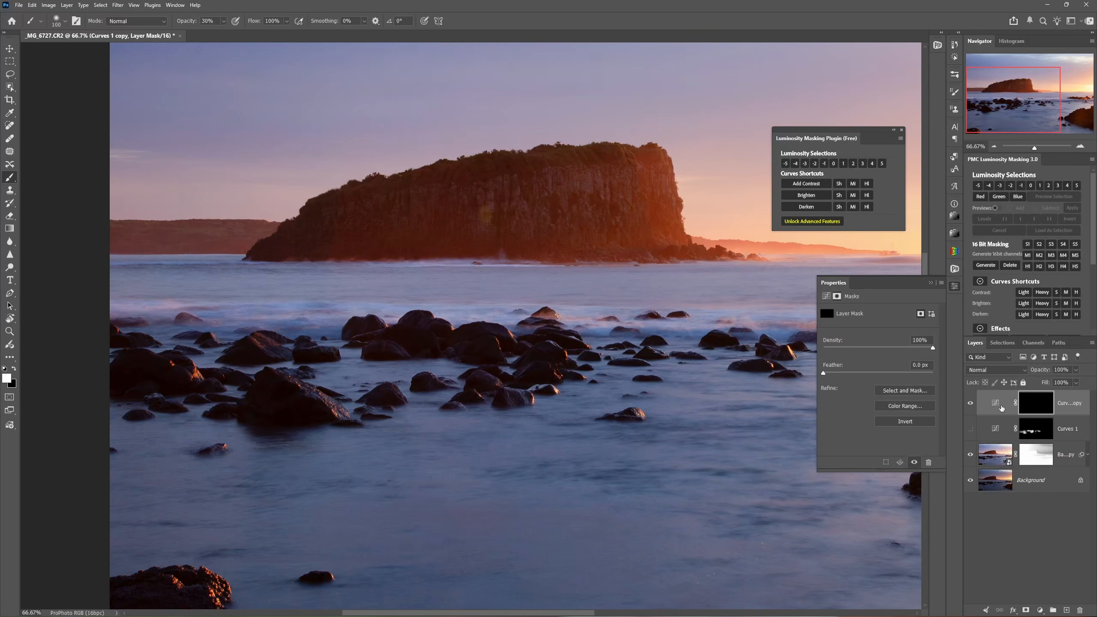
Target the black layer mask of the Curves 1 copy and load the -5 luminosity selection of the darkest tones
key("ctrl+2")
left_click(974, 429)
left_click(974, 429)
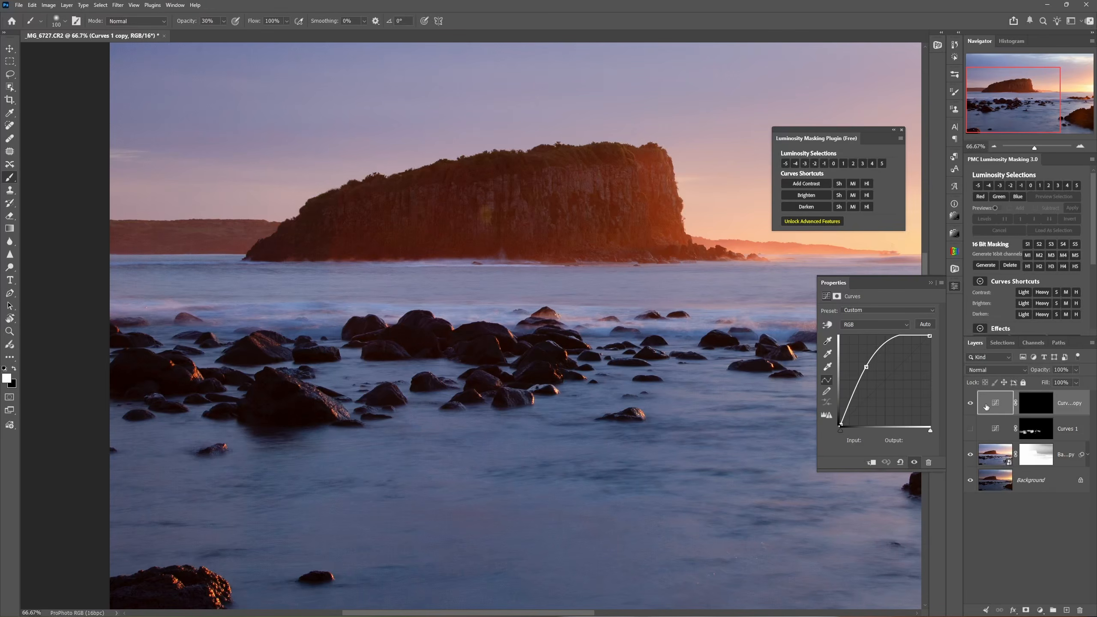
left_click(1030, 408)
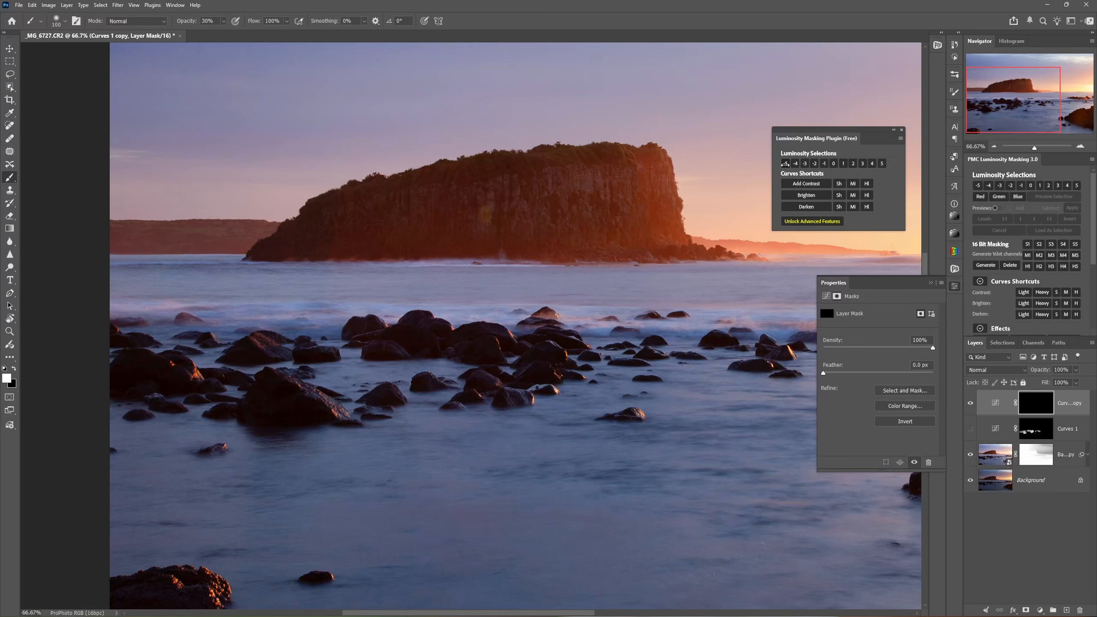
left_click(785, 163)
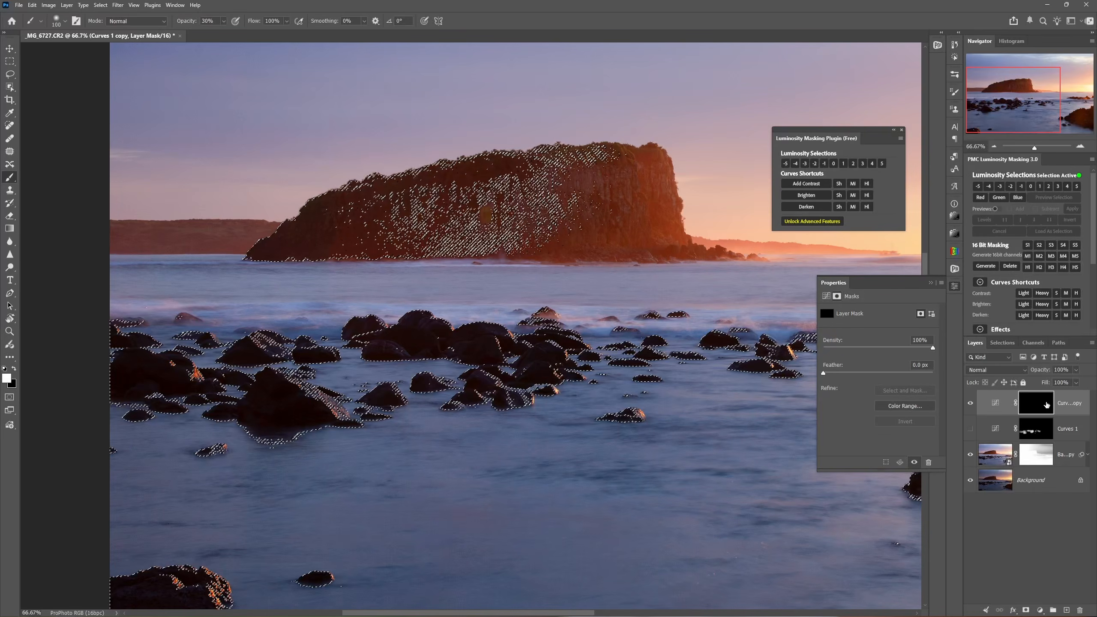
Enlarge the brush to size 175 and paint white over the central rocks through the luminosity selection
key("bracketright")
key("bracketright")
key("bracketright")
mouse_move(476, 345)
left_mouse_down()
mouse_move(420, 342)
mouse_move(556, 360)
mouse_move(523, 372)
mouse_move(541, 345)
left_mouse_up()
mouse_move(402, 339)
left_mouse_down()
mouse_move(504, 358)
mouse_move(417, 335)
mouse_move(390, 349)
mouse_move(415, 326)
mouse_move(407, 332)
mouse_move(544, 359)
left_mouse_up()
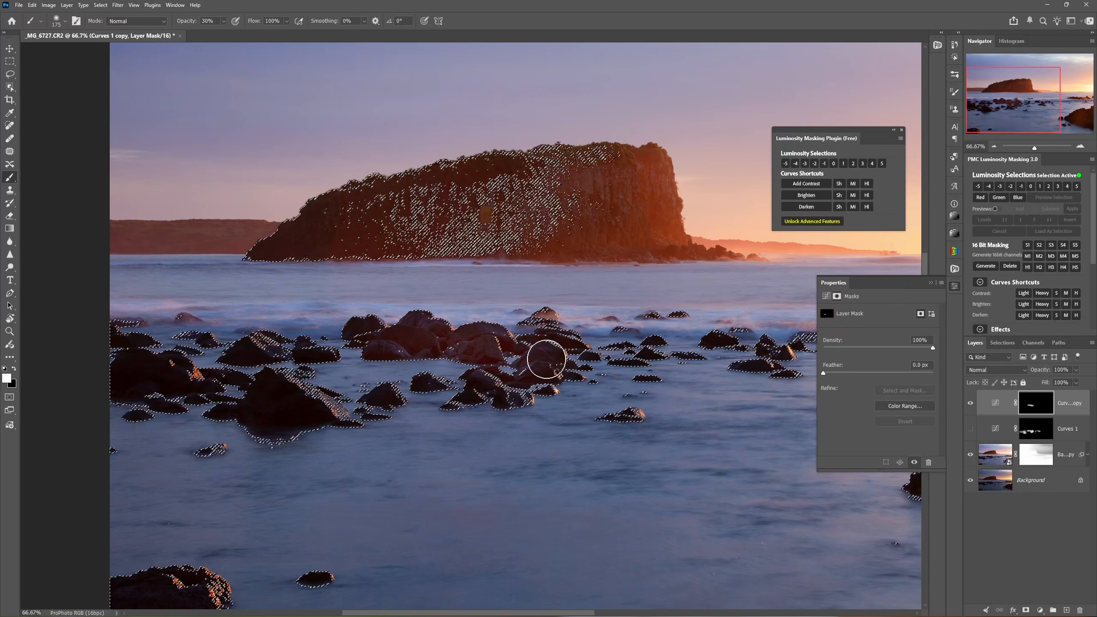
Hide the selection edges while keeping the selection active, and paint white over the large foreground rocks and the smaller rocks beyond them
key("ctrl+d")
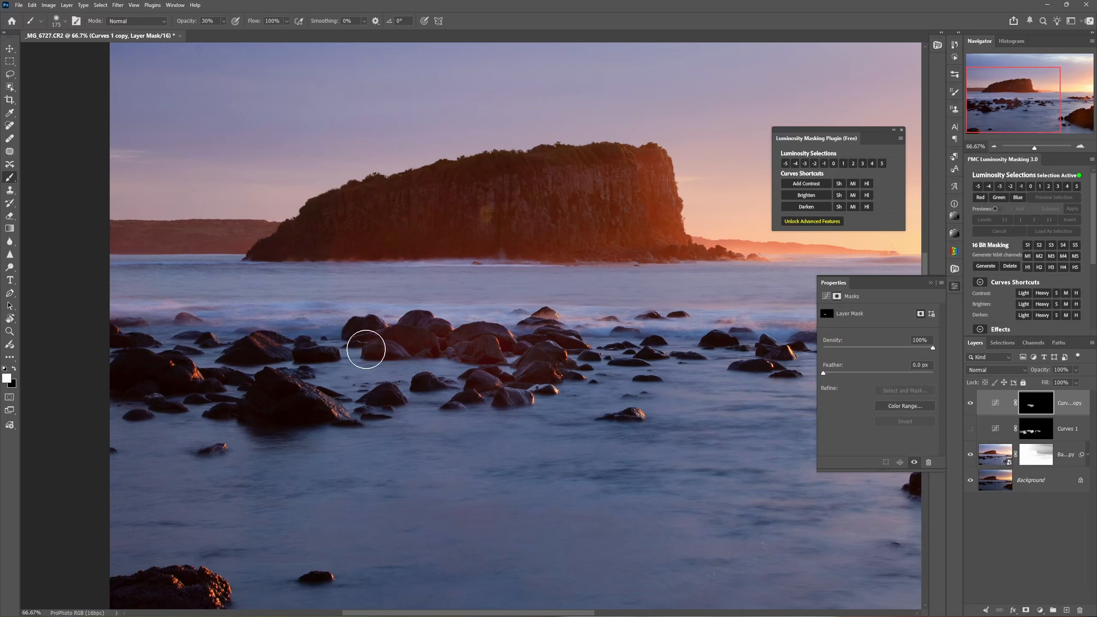
mouse_move(326, 350)
left_mouse_down()
mouse_move(243, 361)
mouse_move(281, 401)
mouse_move(316, 406)
left_mouse_up()
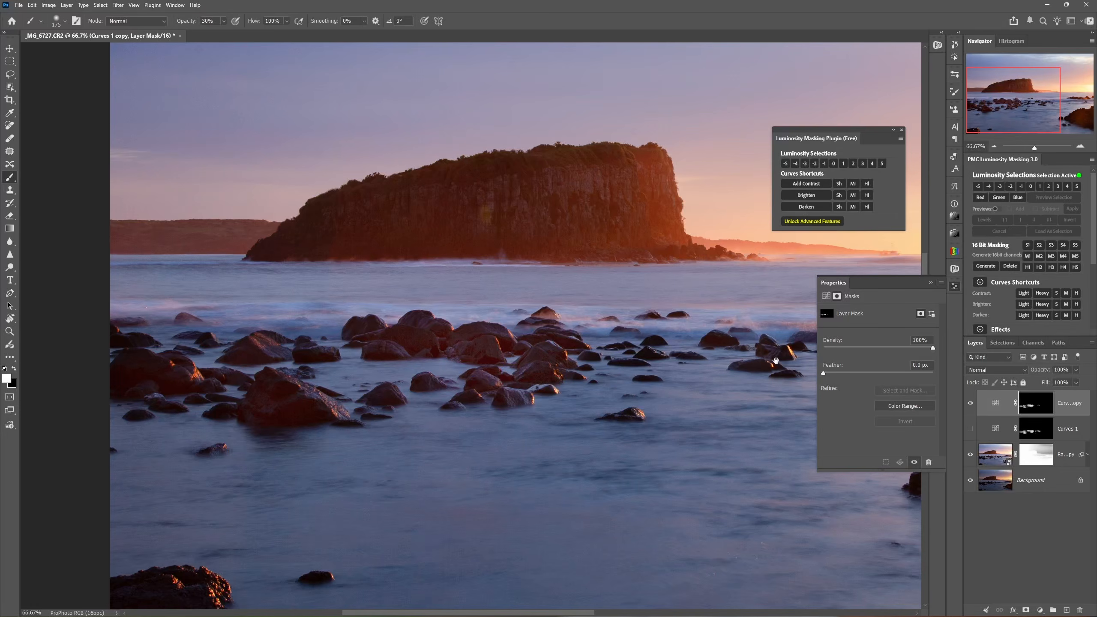
left_click_drag(776, 360, 545, 354)
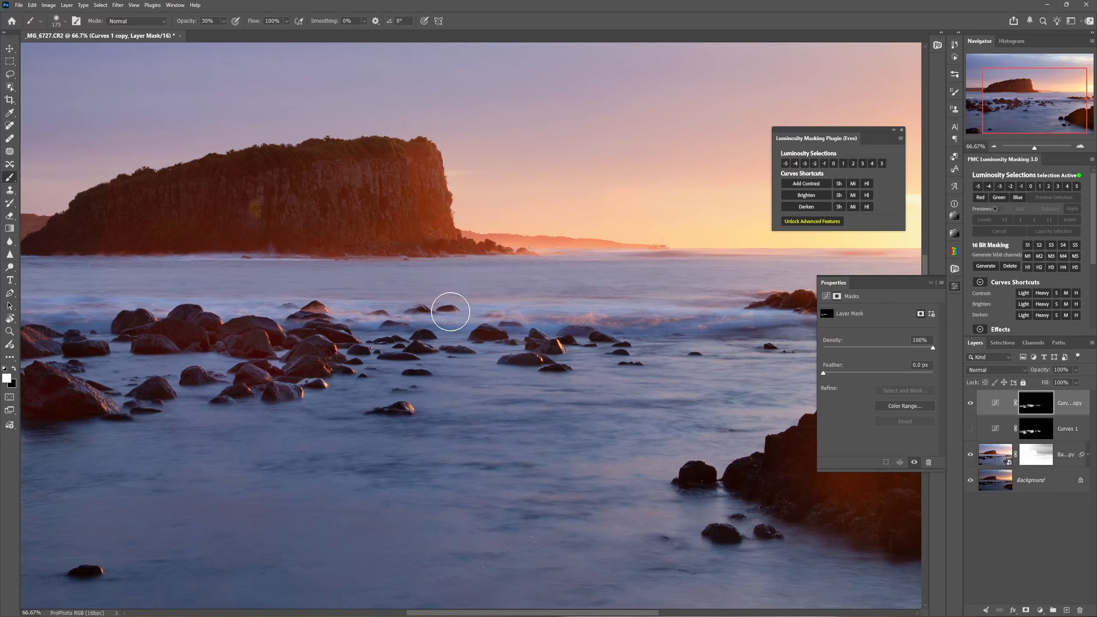
left_click_drag(245, 367, 491, 352)
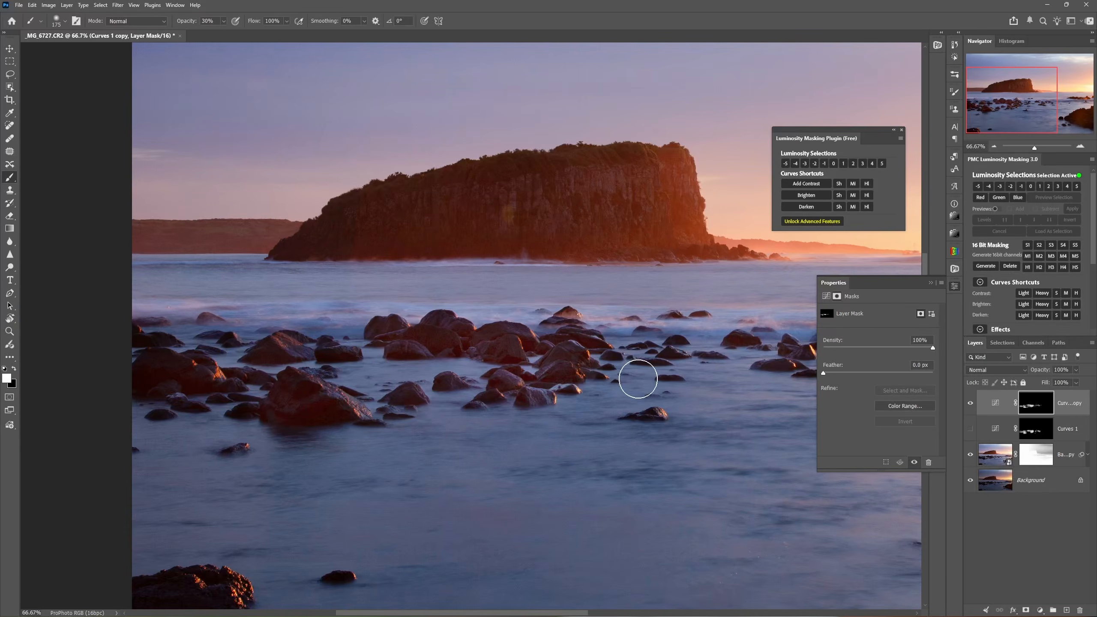
Display the masks of the Curves 1 copy and the original Curves 1 alone to compare their edges, and return to the image
left_click(1036, 409, "alt")
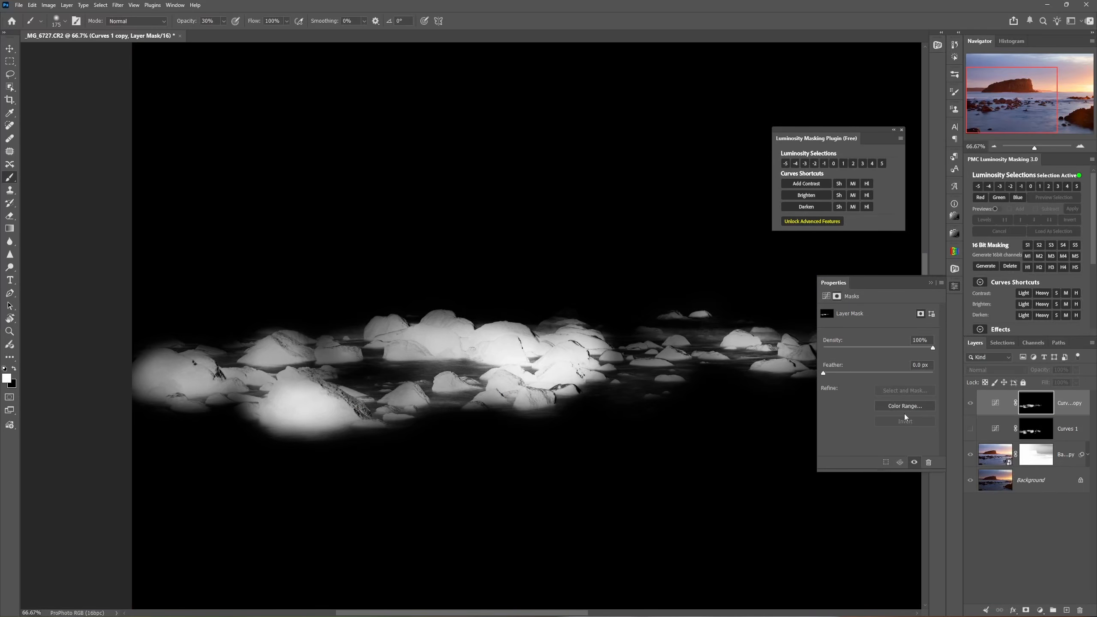
left_click(1035, 431, "alt")
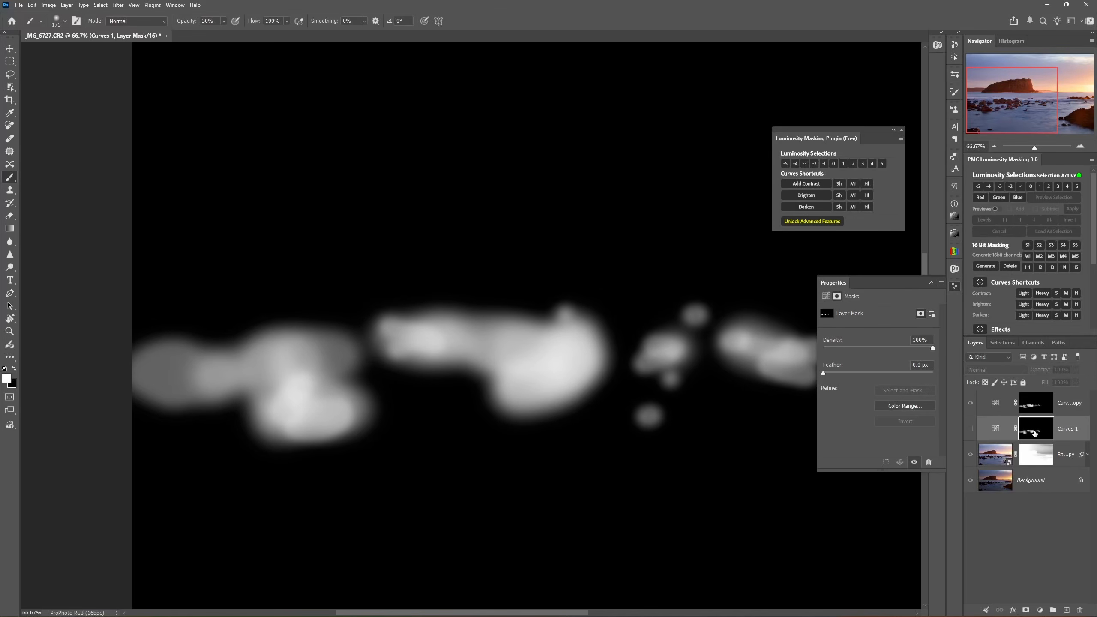
left_click(1031, 408, "alt")
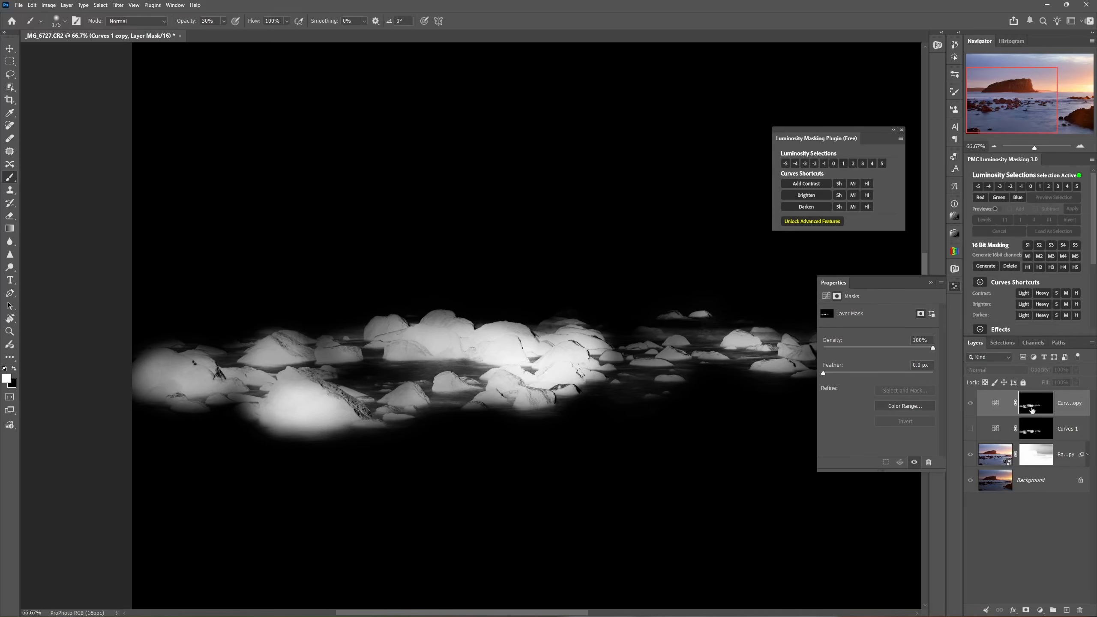
left_click(995, 405)
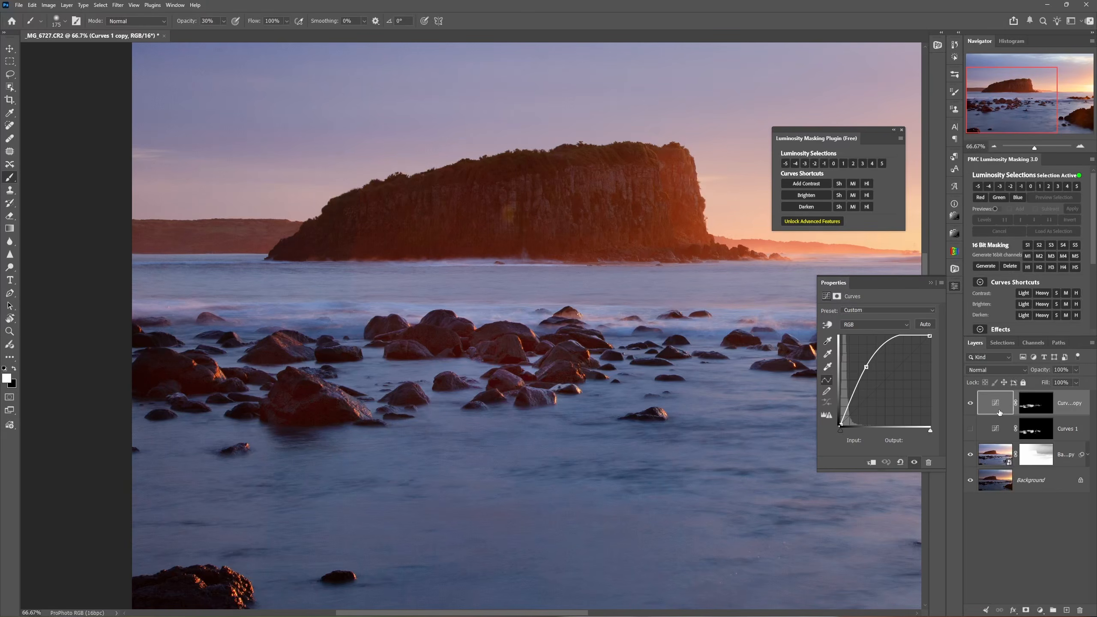
Examine the brightened rocks at 200% zoom for noise in the recovered shadows
left_click(1081, 147)
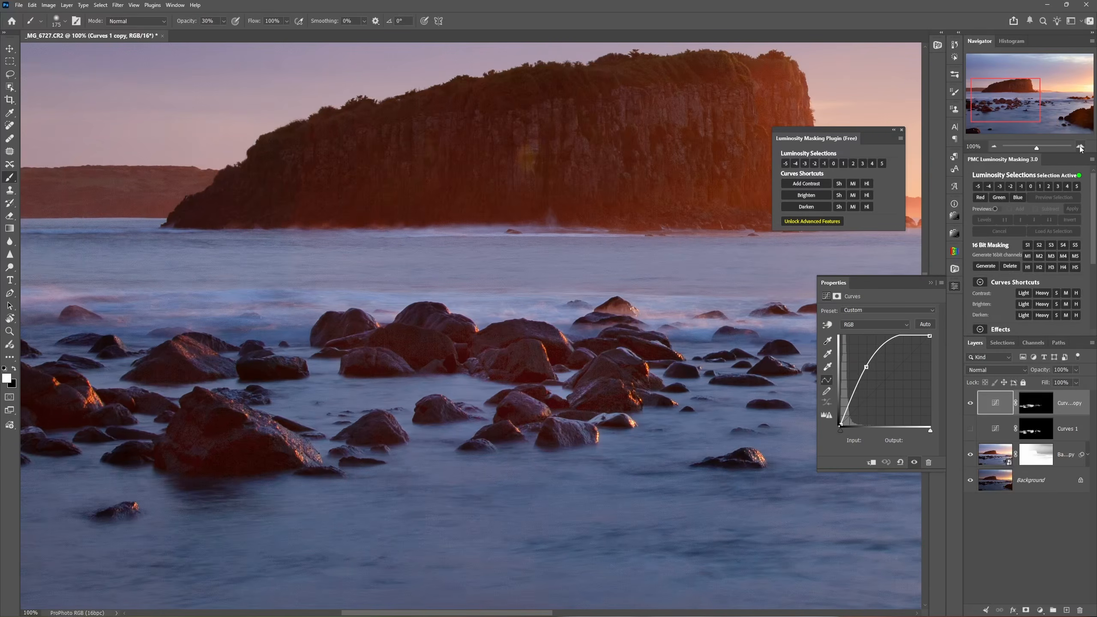
left_click(1081, 147)
left_click_drag(1013, 106, 1015, 107)
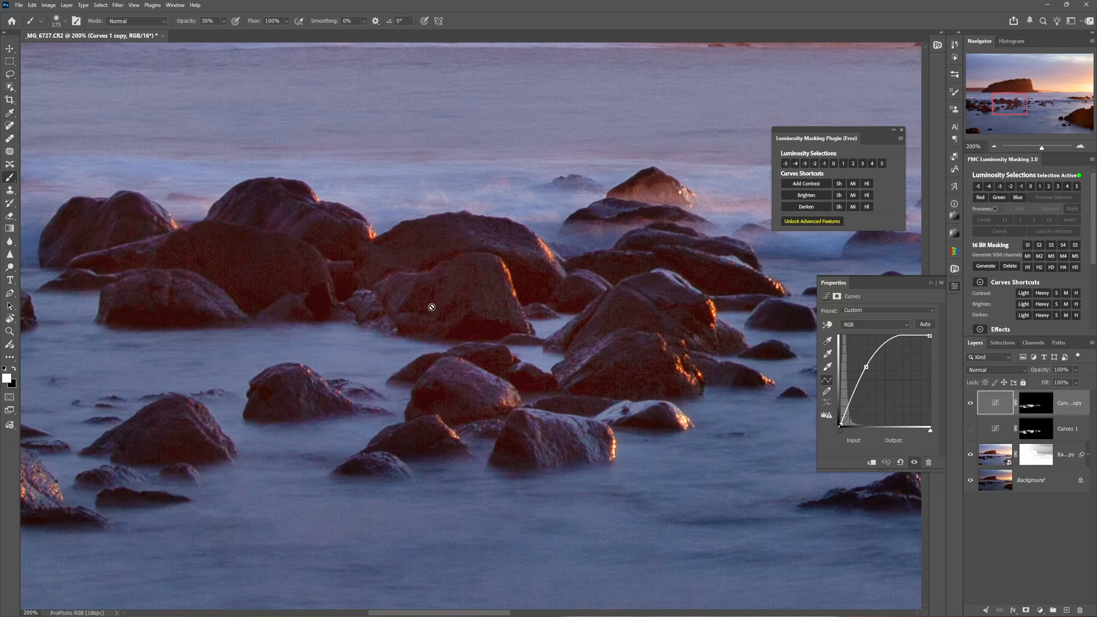
left_click_drag(352, 294, 464, 308)
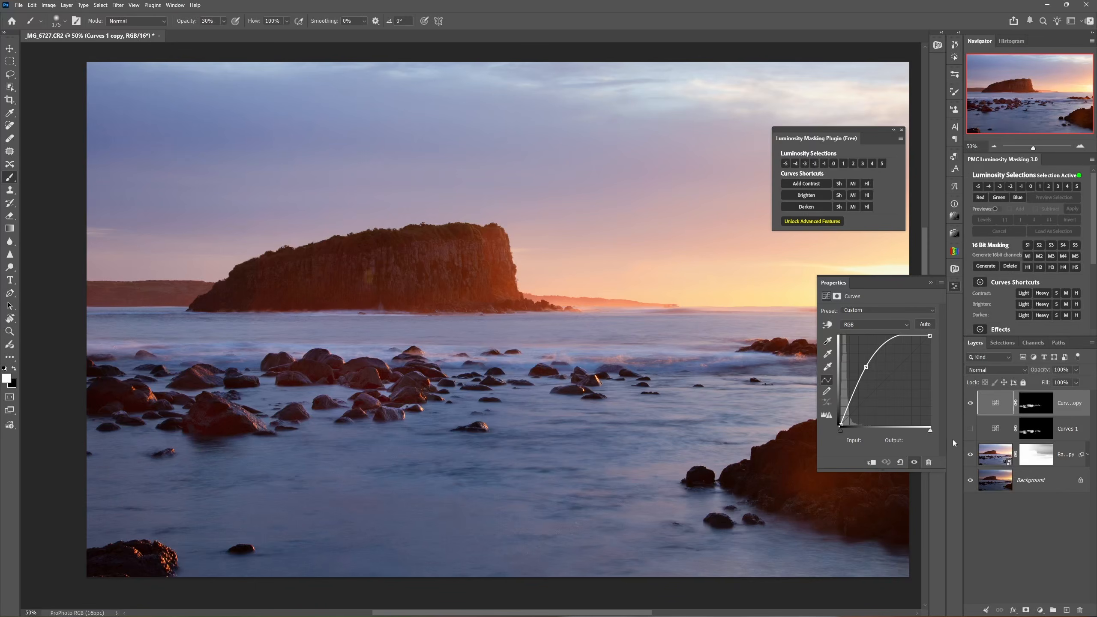
Paste a merged copy of the whole visible canvas above the Curves 1 copy and convert the new layer to a smart object
left_click(1022, 526)
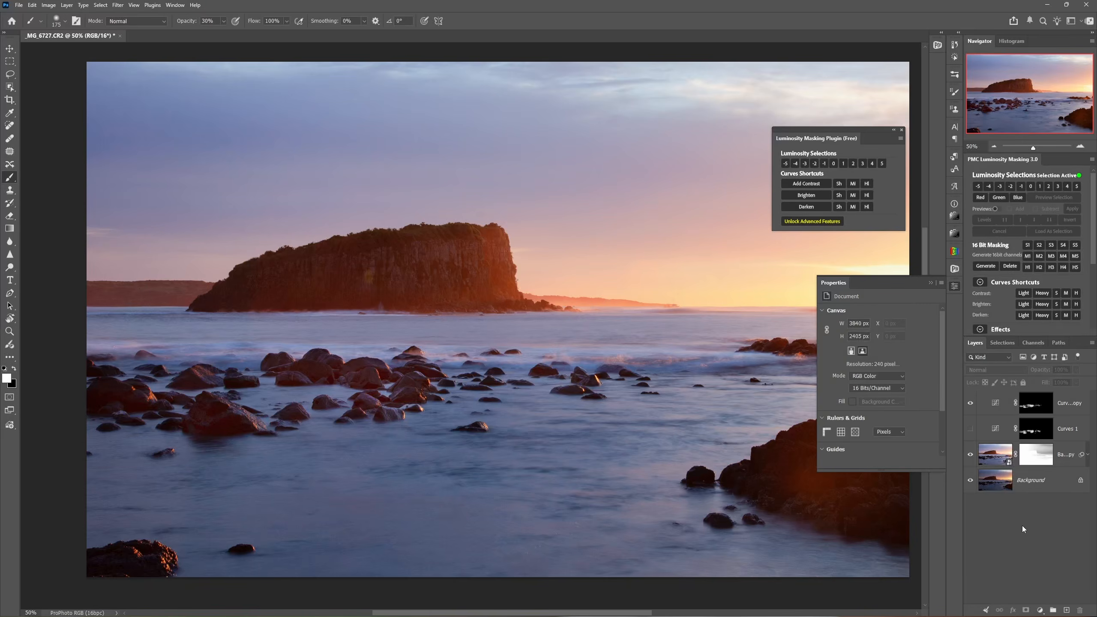
left_click(998, 407)
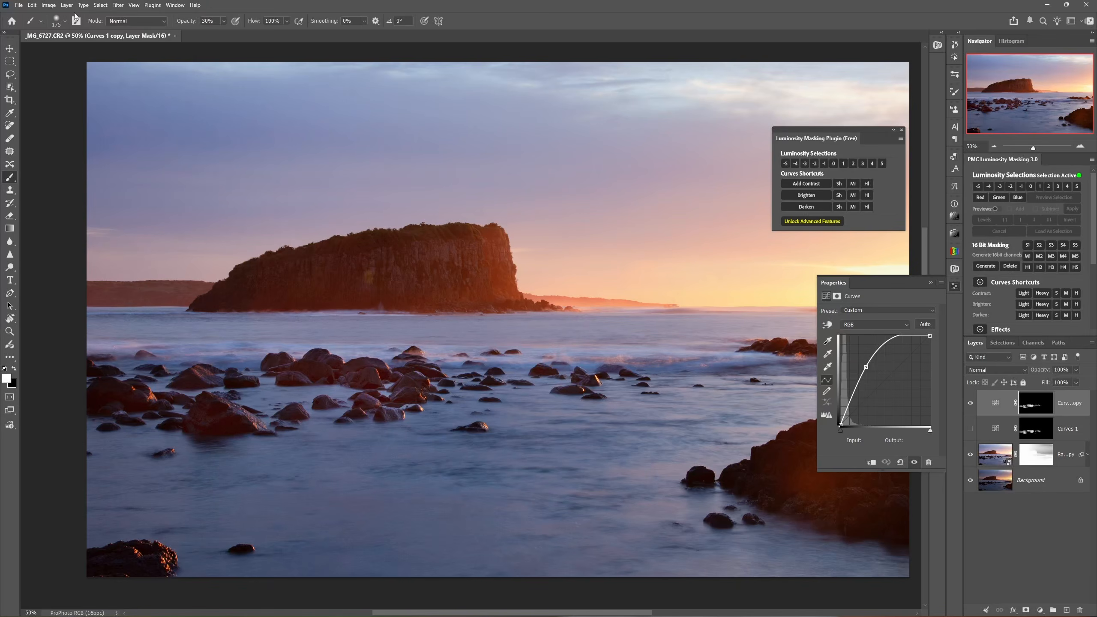
left_click(101, 6)
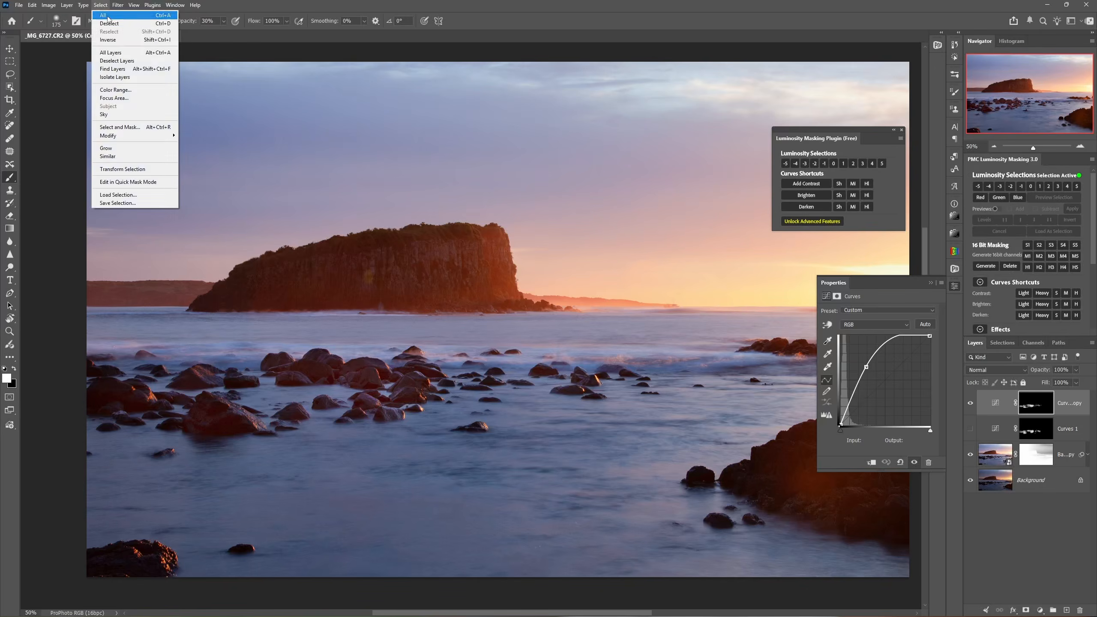
left_click(106, 15)
left_click(32, 5)
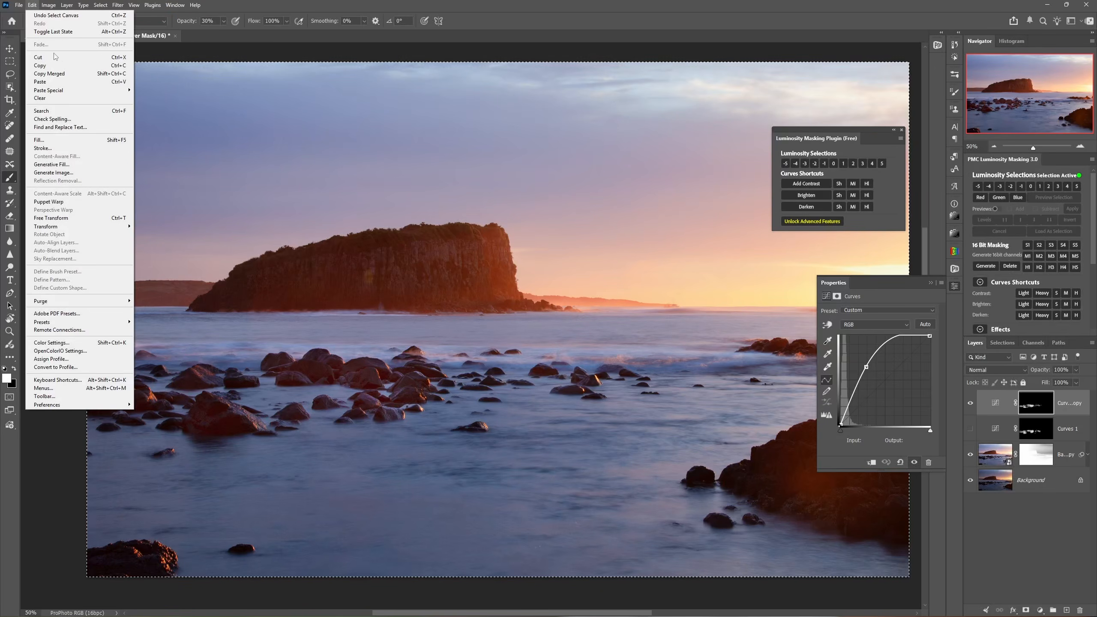
left_click(56, 73)
left_click(32, 5)
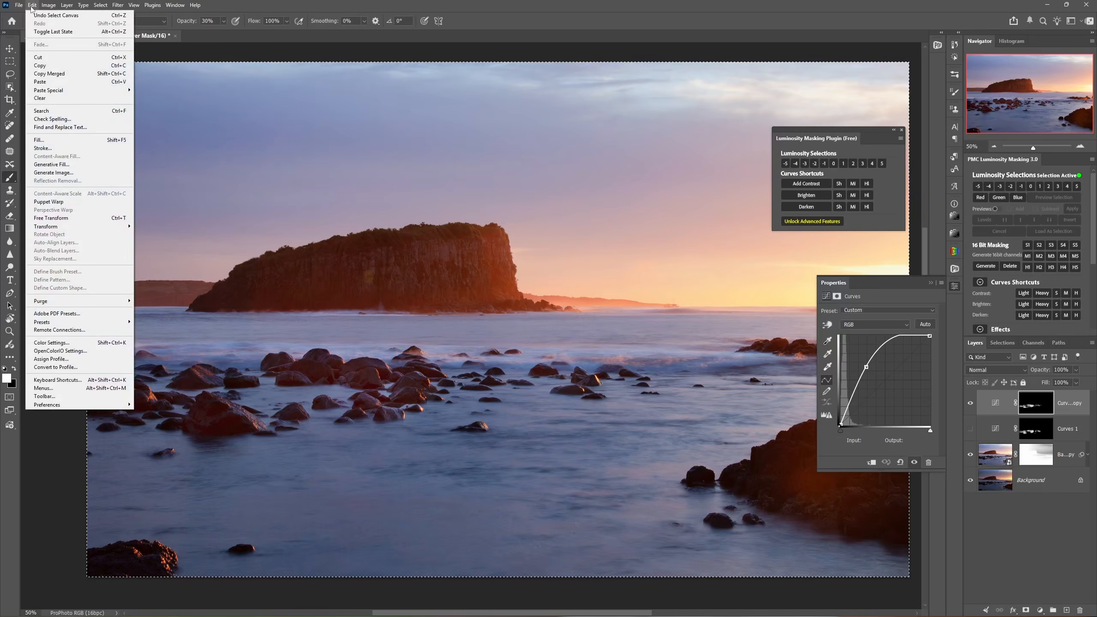
left_click(61, 82)
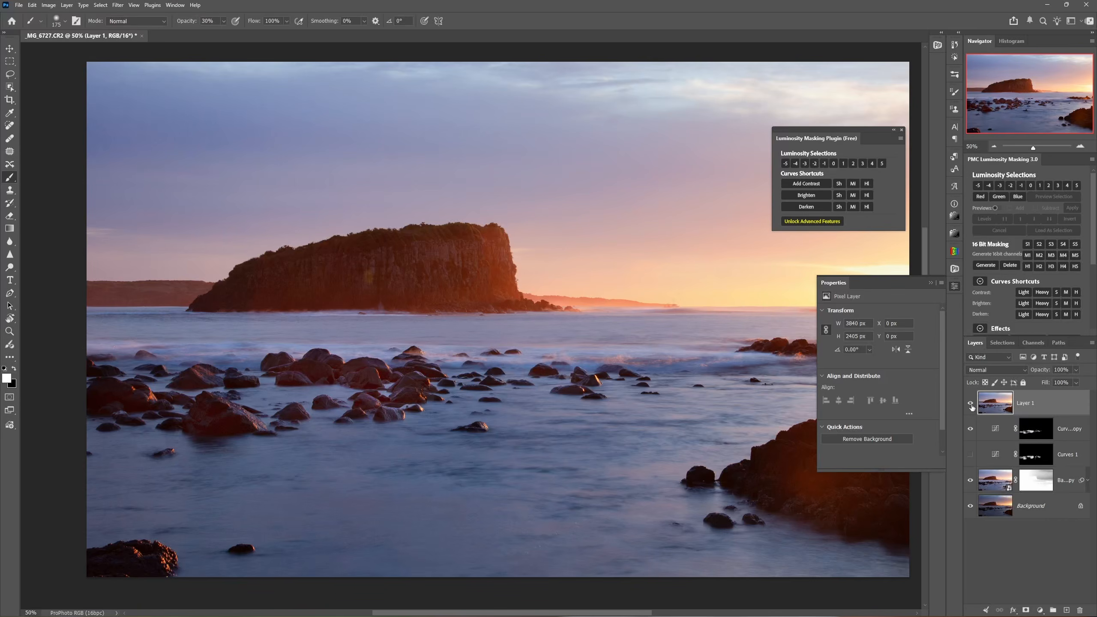
right_click(1036, 405)
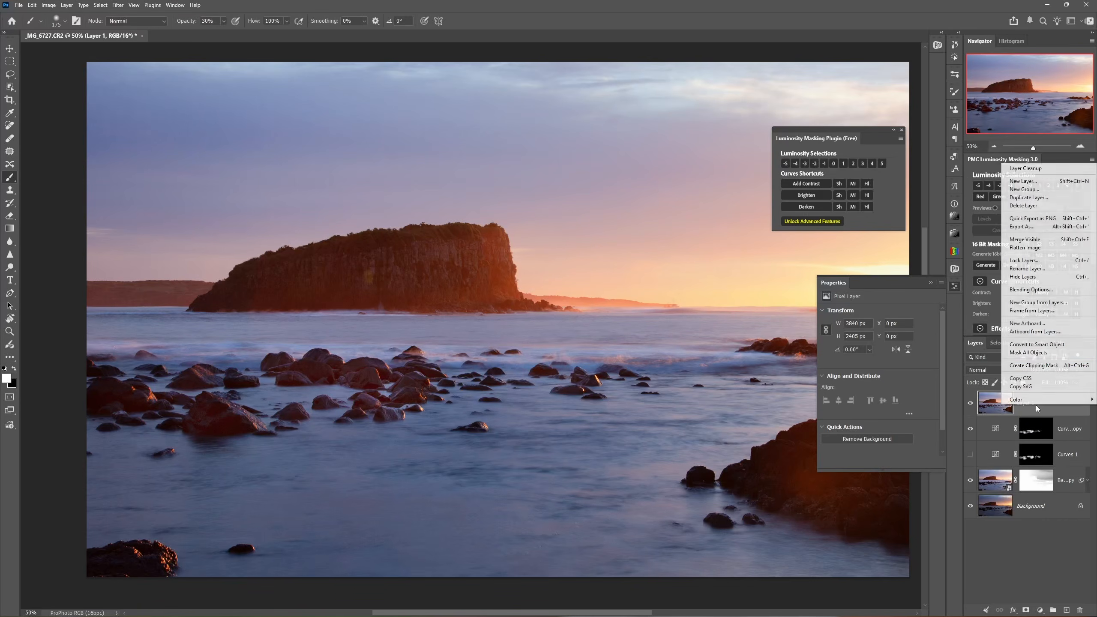
left_click(1052, 345)
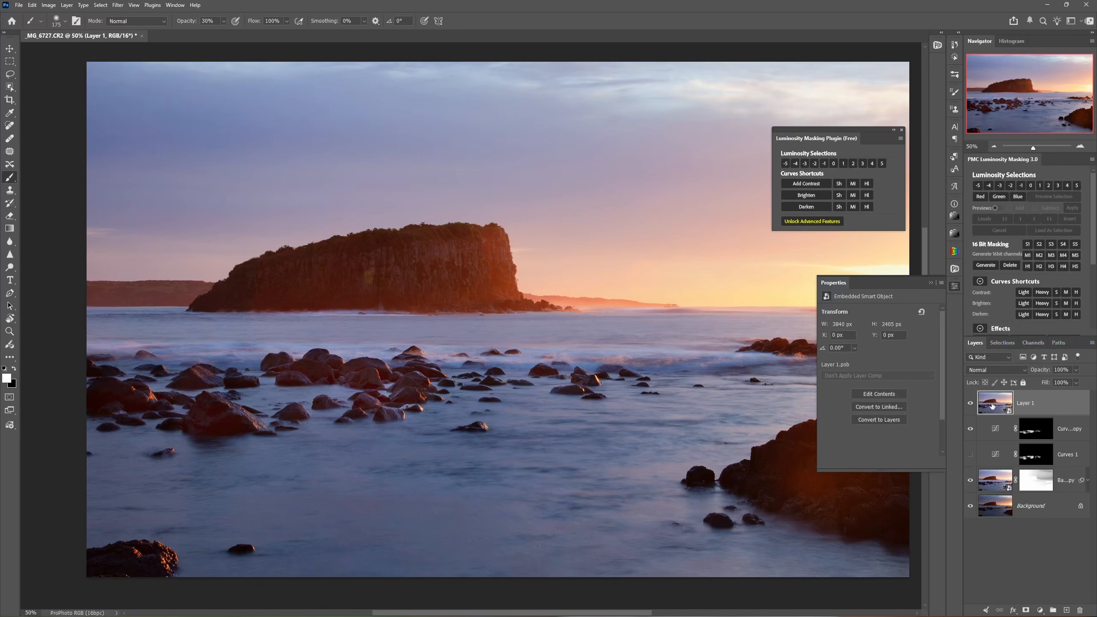
Open the Camera Raw Filter for the merged layer and set Color Noise Reduction to 100, Noise Reduction to 19 and Sharpening to 60
left_click(118, 5)
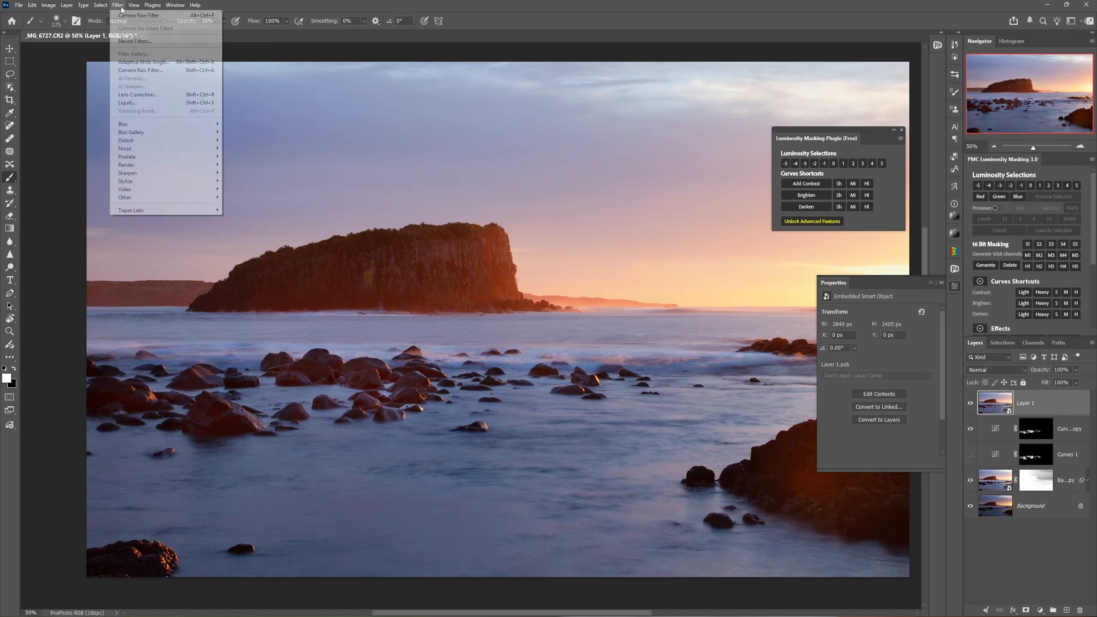
left_click(143, 70)
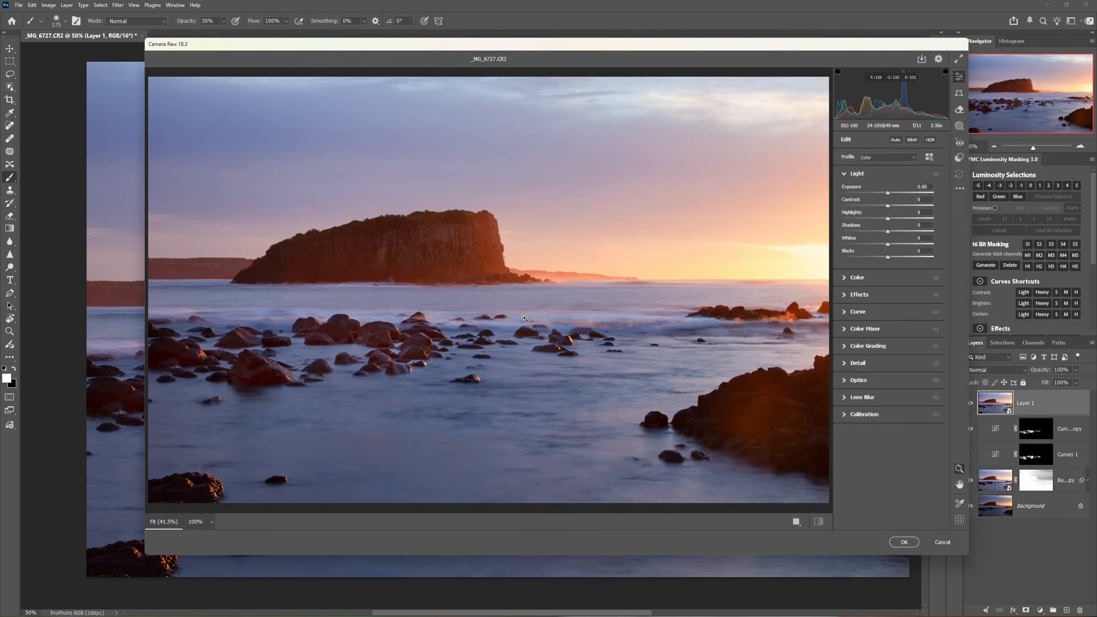
left_click_drag(462, 343, 494, 346)
key("space")
left_click_drag(418, 379, 517, 328)
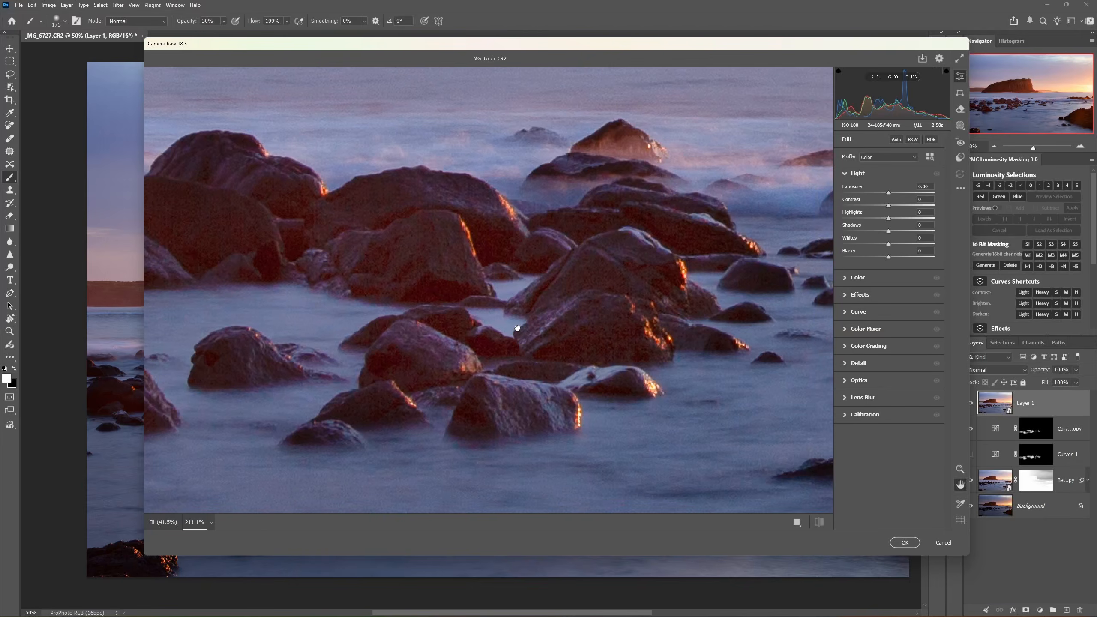
left_click(846, 365)
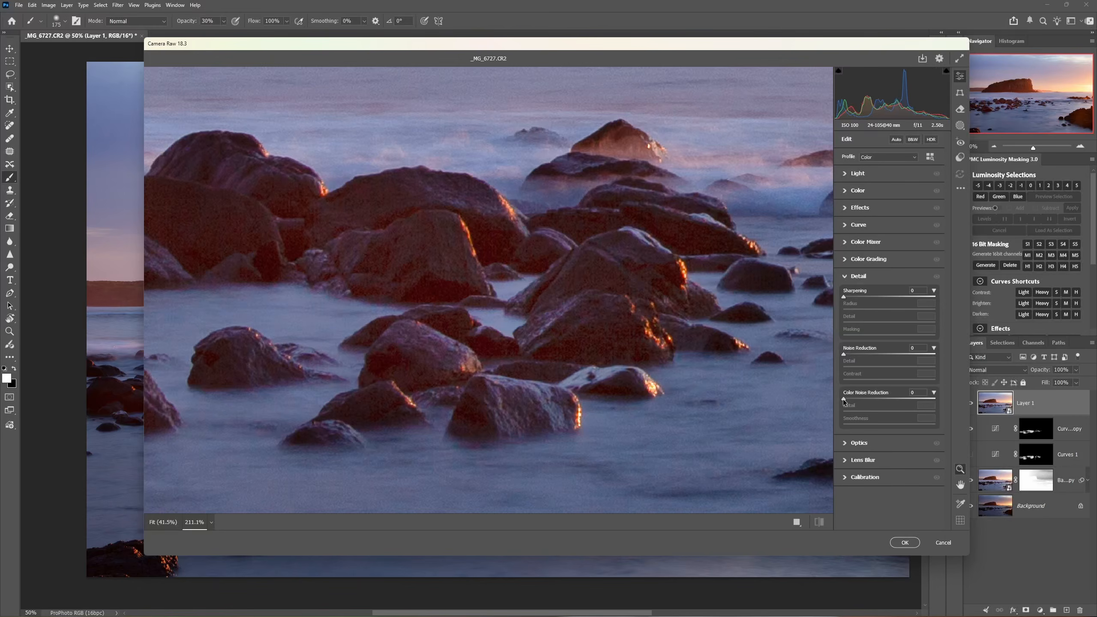
left_click_drag(844, 399, 803, 403)
left_click_drag(777, 411, 1021, 389)
left_click_drag(936, 400, 778, 408)
left_click_drag(778, 409, 984, 398)
left_click_drag(845, 355, 855, 355)
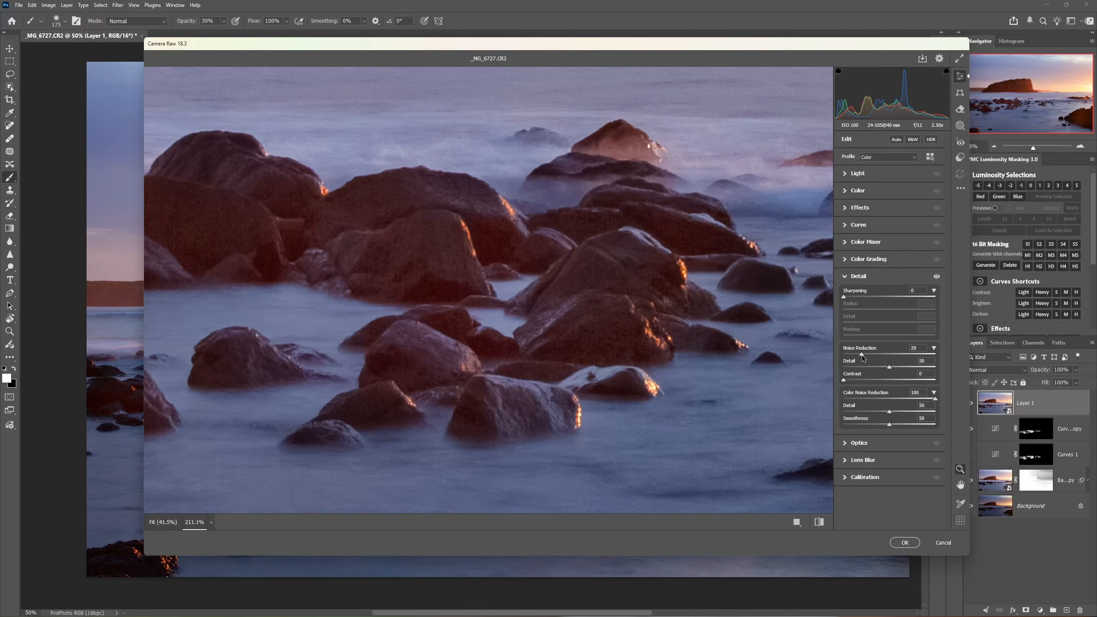
left_click_drag(845, 297, 869, 299)
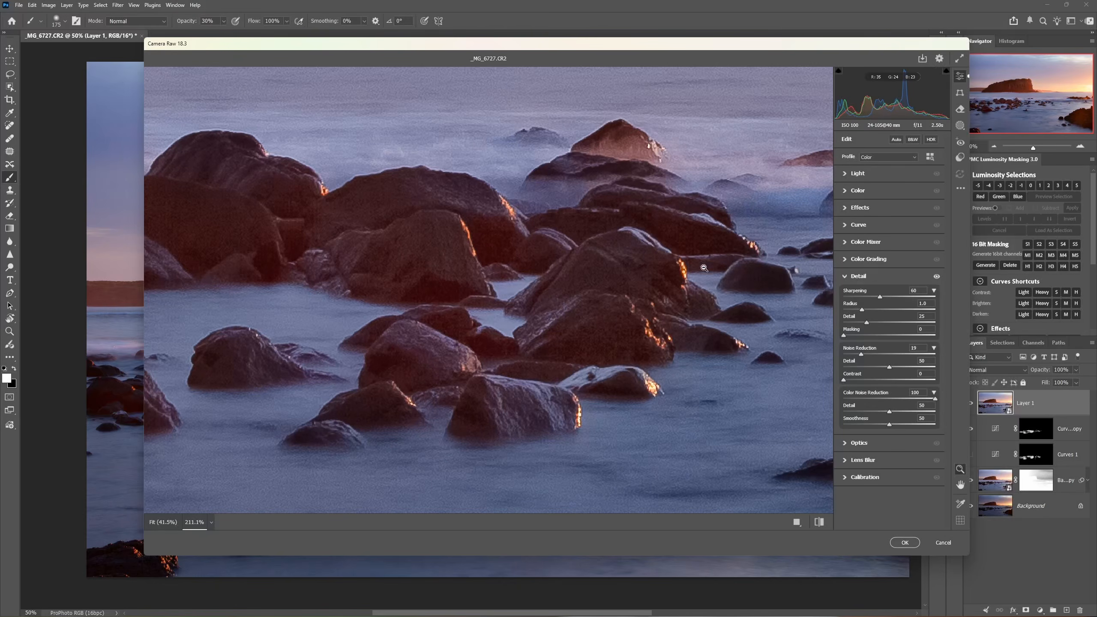
Compare the rocks with the Detail adjustments off and on, and examine the smaller rocks and water up close
left_click(937, 276)
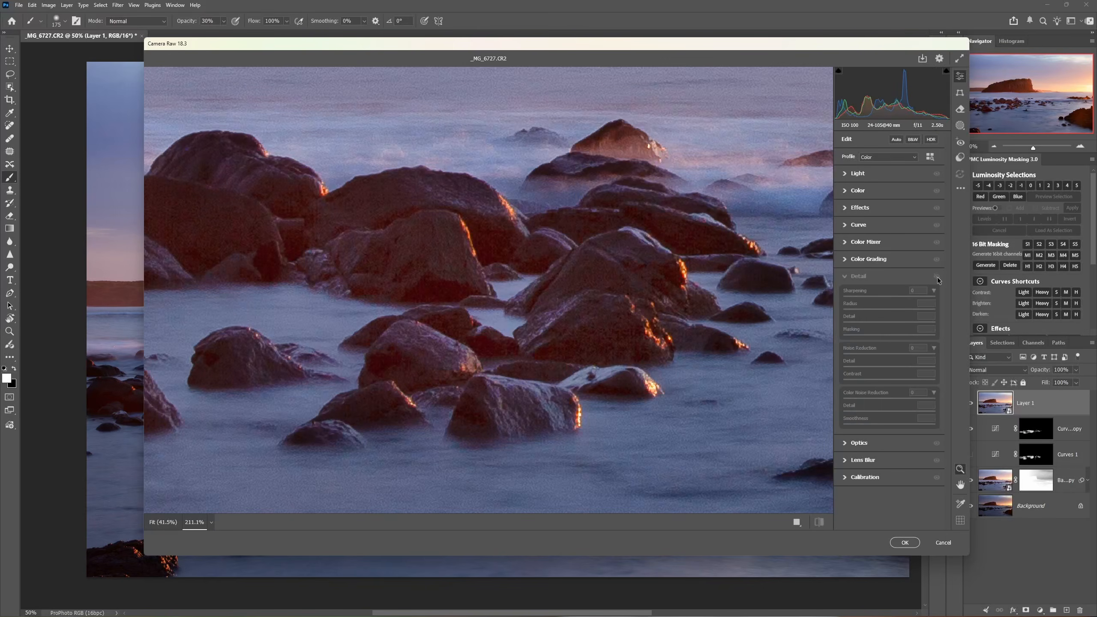
left_click(937, 276)
left_click(937, 276)
left_click(937, 277)
left_click(937, 277)
left_click(937, 277)
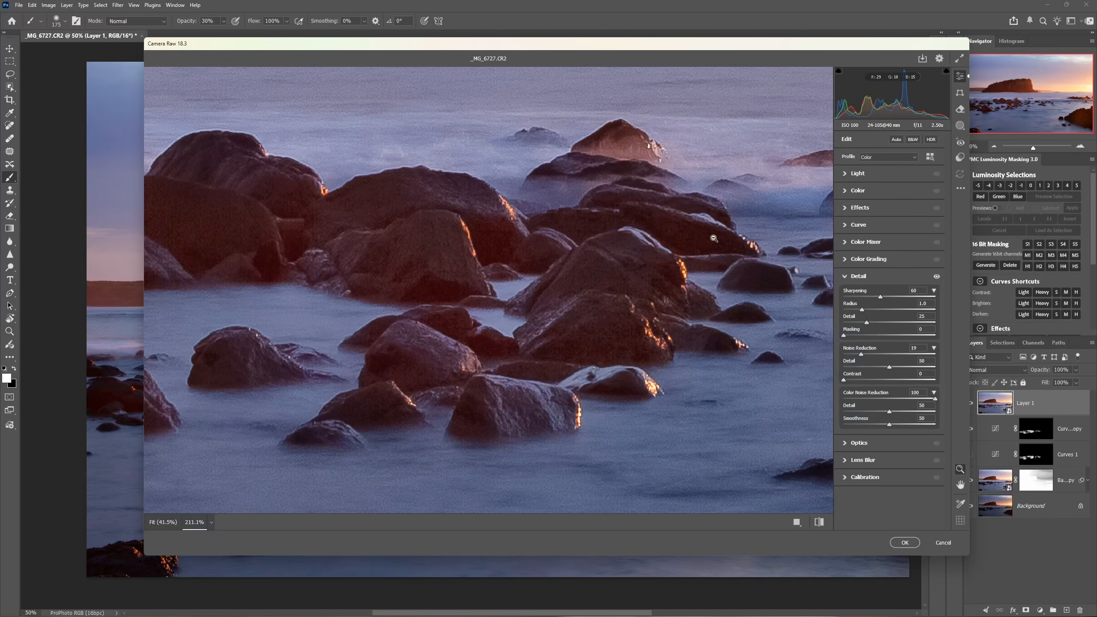
scroll(700, 208, "down", 5)
key("h")
left_click_drag(742, 191, 502, 238)
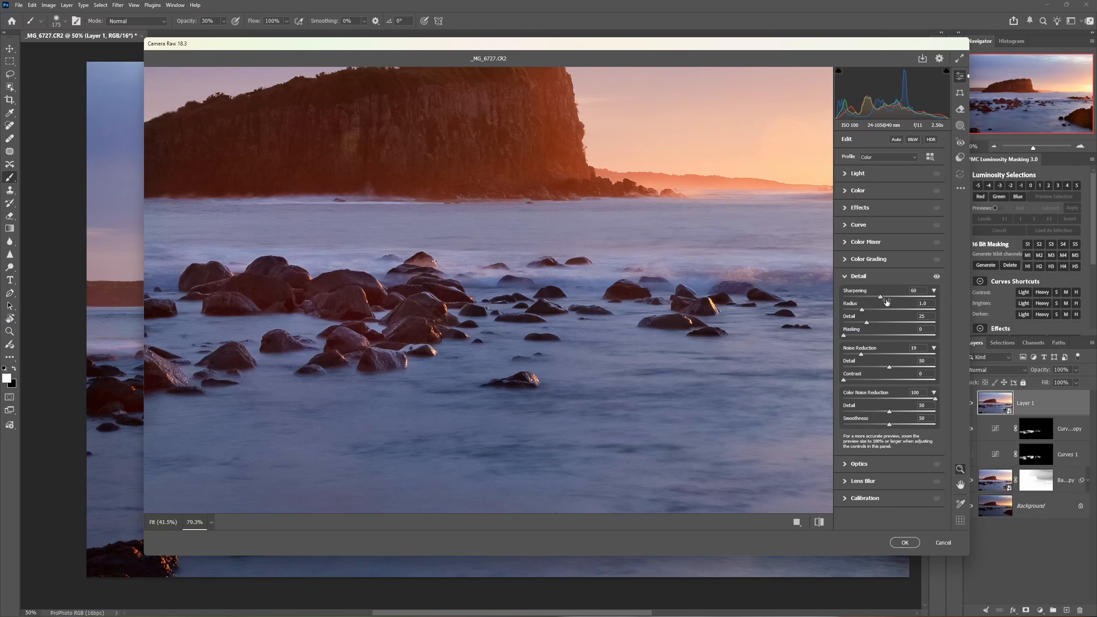
left_click(587, 373)
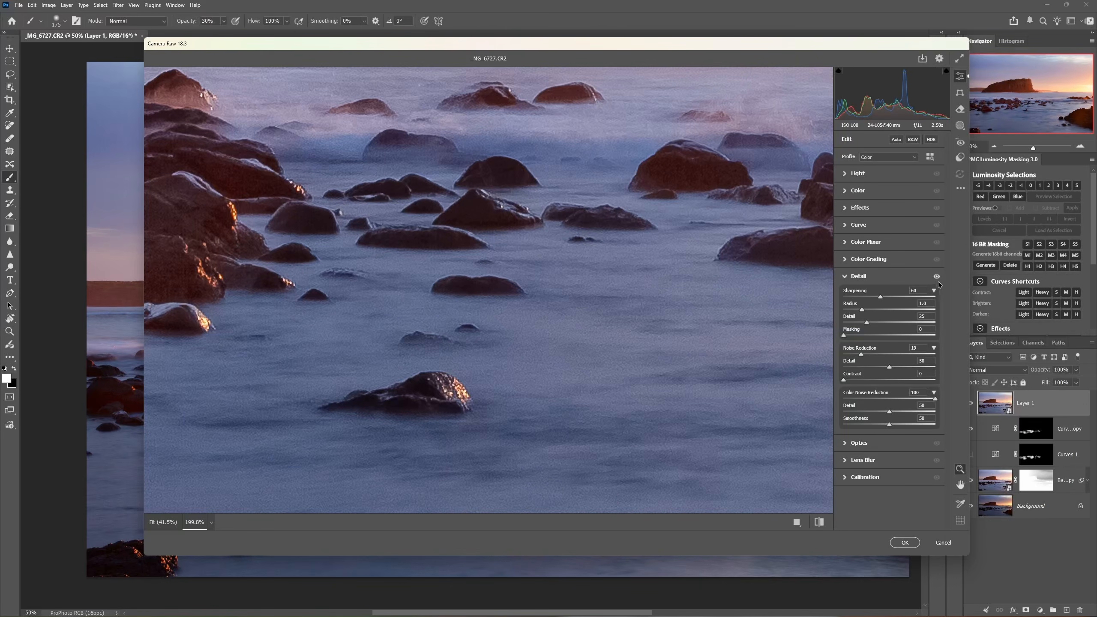
Apply the Camera Raw adjustments to the merged smart object and collapse its displayed properties
left_click(905, 543)
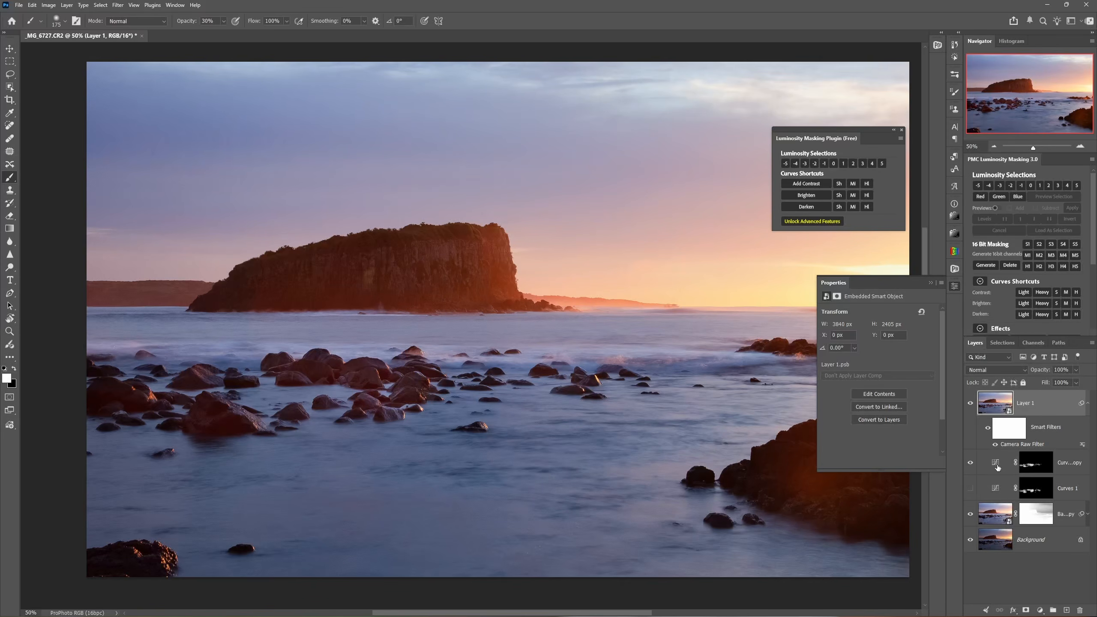
left_click(957, 289)
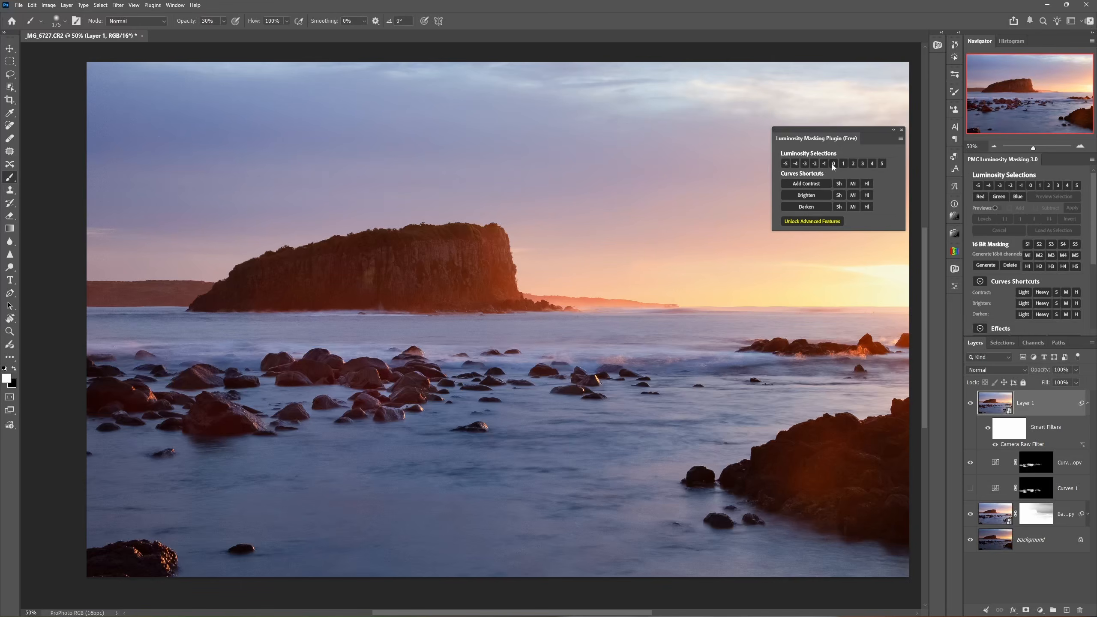
Load the -3 luminosity selection, add it as a layer mask to Layer 1, and view the mask on its own before returning to the image
left_click(804, 163)
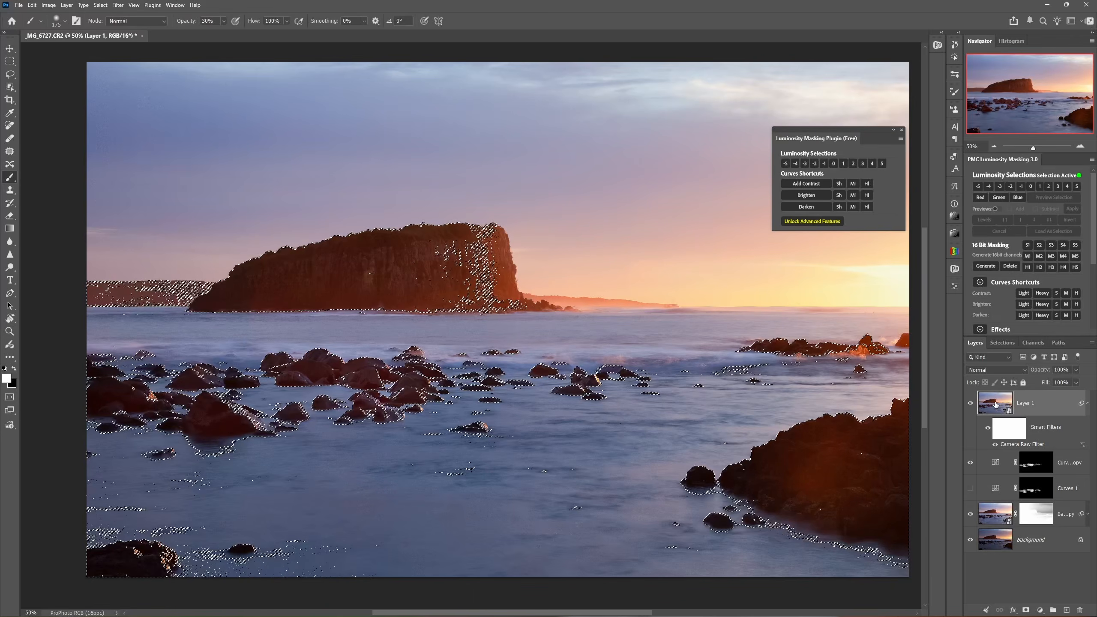
left_click(1028, 611)
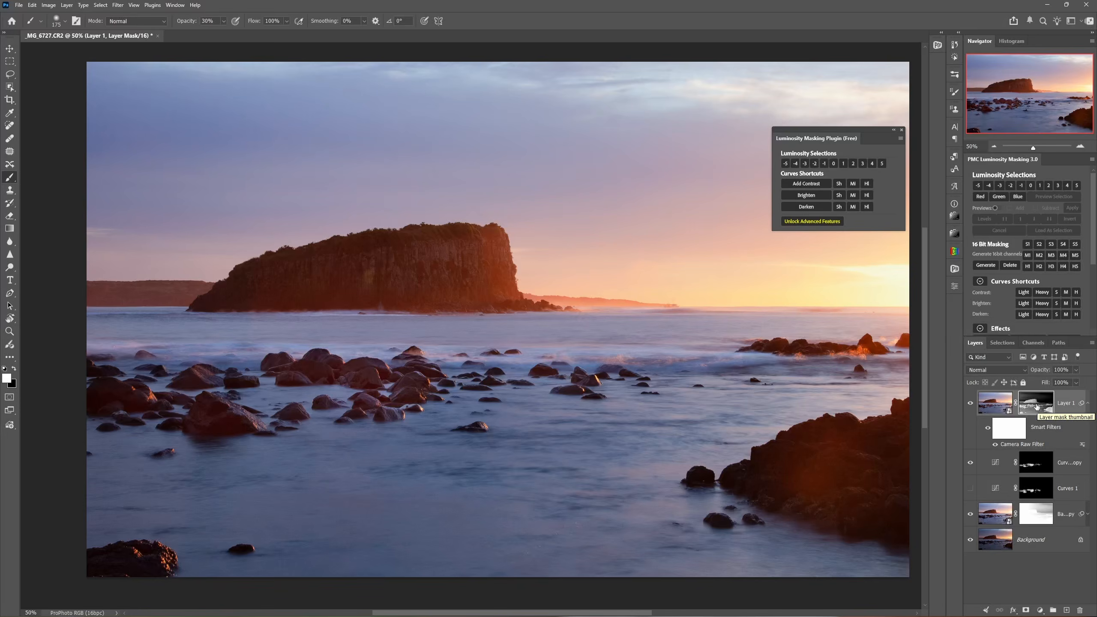
left_click(1037, 406, "alt")
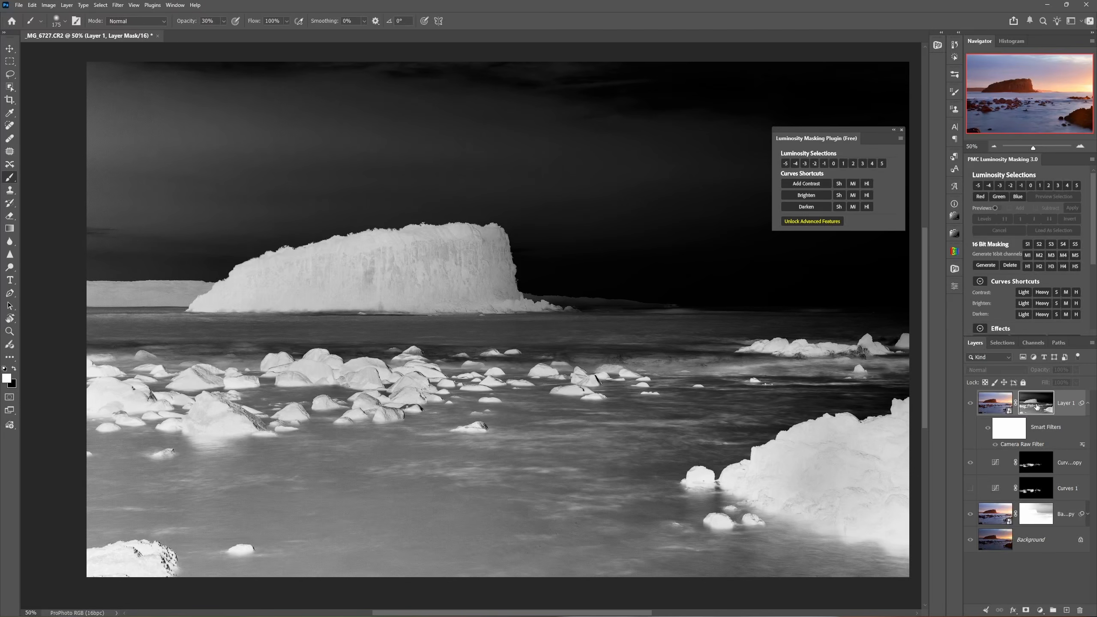
left_click(986, 408)
Compare the rocks and water up close with Layer 1 hidden and shown to judge the masked noise reduction
left_click(1082, 148)
left_click(1082, 148)
left_click(1082, 148)
left_click_drag(428, 481, 745, 226)
left_click(994, 146)
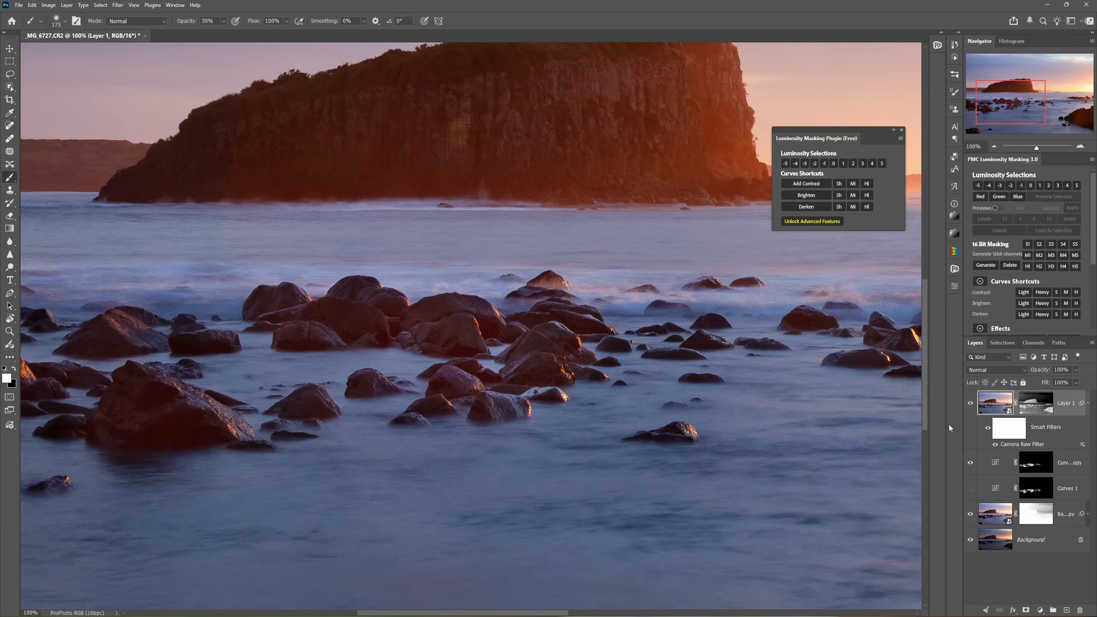
left_click(971, 404)
left_click(971, 404)
left_click(971, 403)
left_click(970, 404)
left_click(971, 403)
left_click(971, 403)
left_click(970, 404)
Increase the contrast of Layer 1's mask with Levels, setting the input levels to 39, 0.56 and 192
left_click(1036, 409, "alt")
left_click(994, 147)
left_click(994, 146)
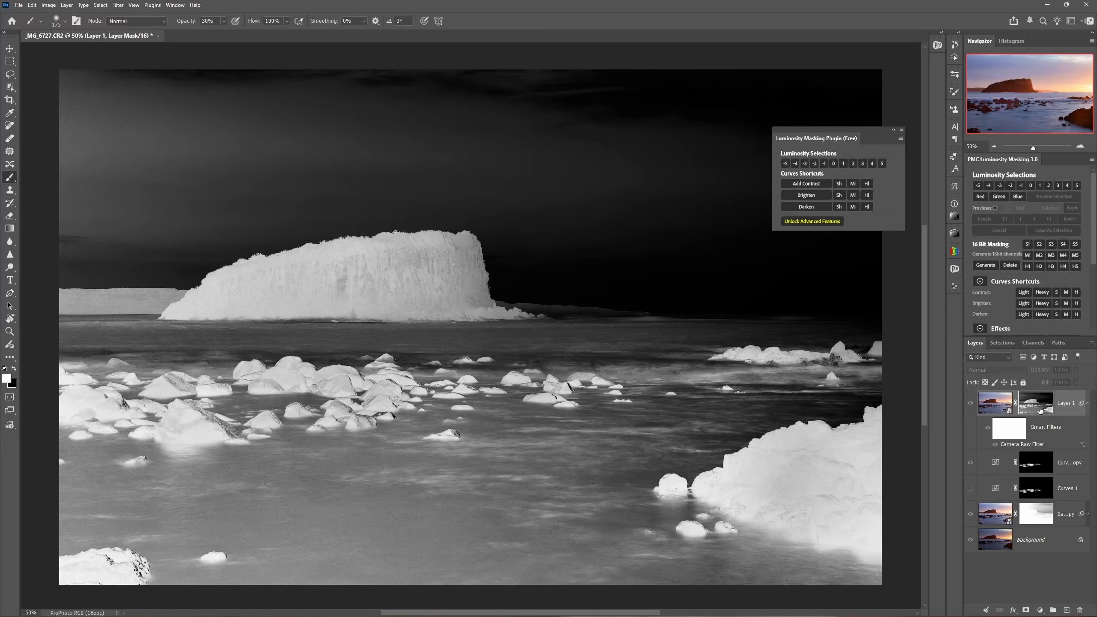
key("ctrl+l")
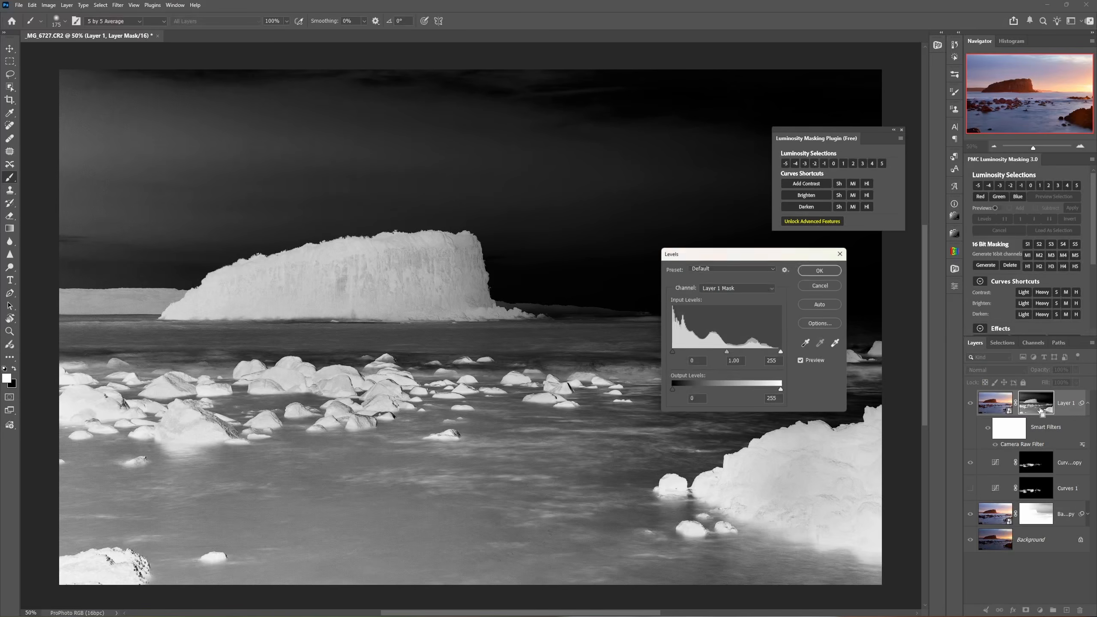
left_click_drag(777, 256, 688, 121)
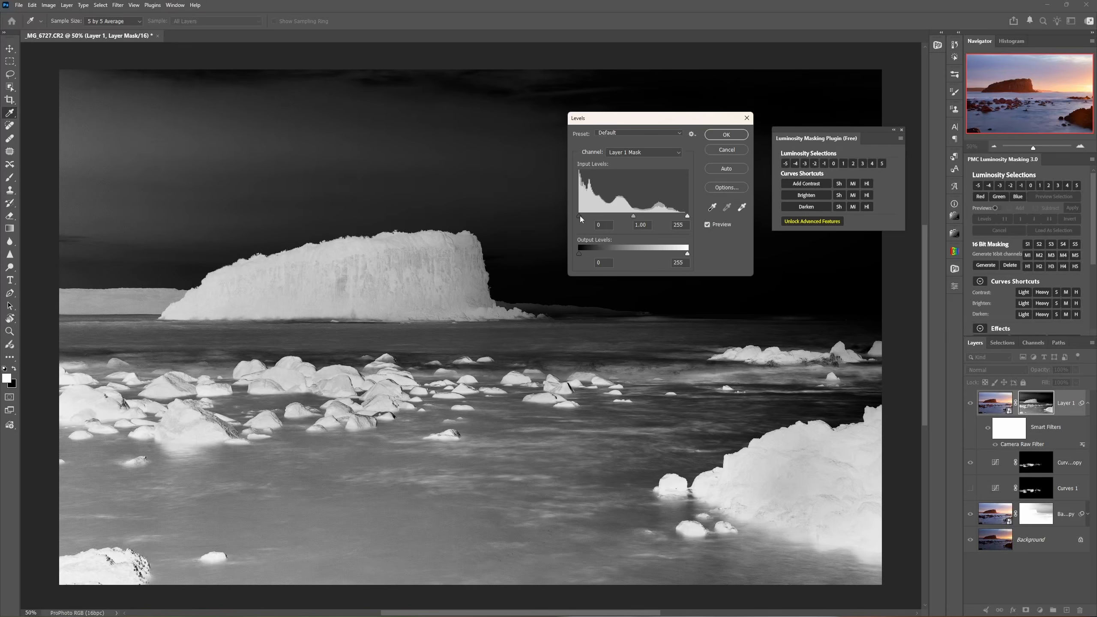
mouse_move(579, 216)
left_mouse_down()
mouse_move(605, 216)
mouse_move(582, 217)
mouse_move(594, 219)
left_mouse_up()
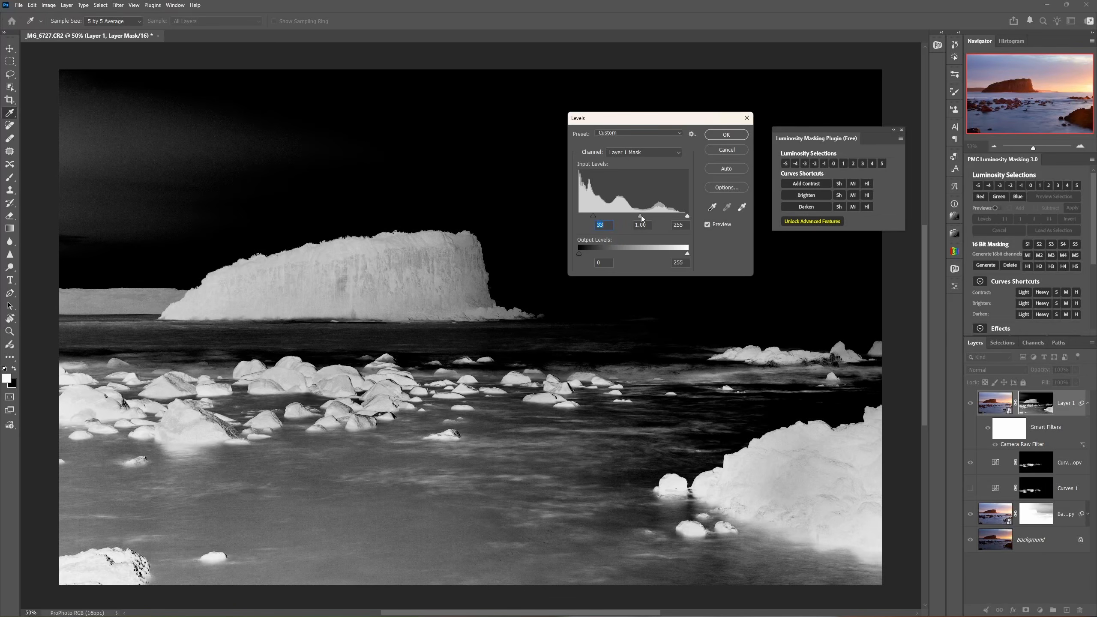
mouse_move(641, 217)
left_mouse_down()
mouse_move(676, 216)
mouse_move(597, 216)
mouse_move(641, 216)
left_mouse_up()
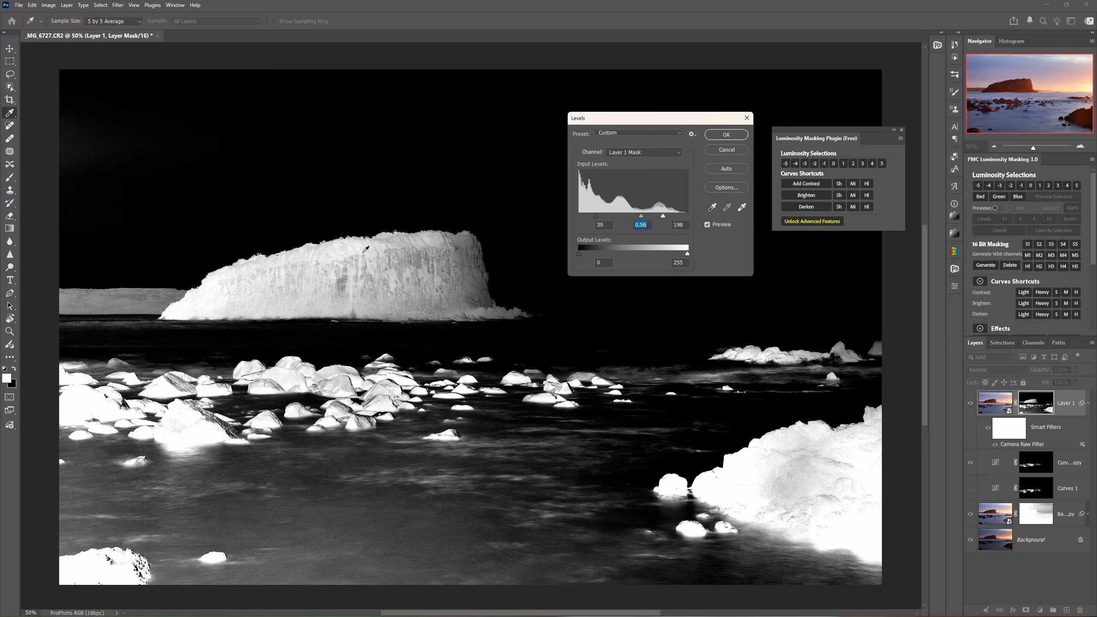
left_click_drag(664, 219, 661, 220)
double_click(685, 226)
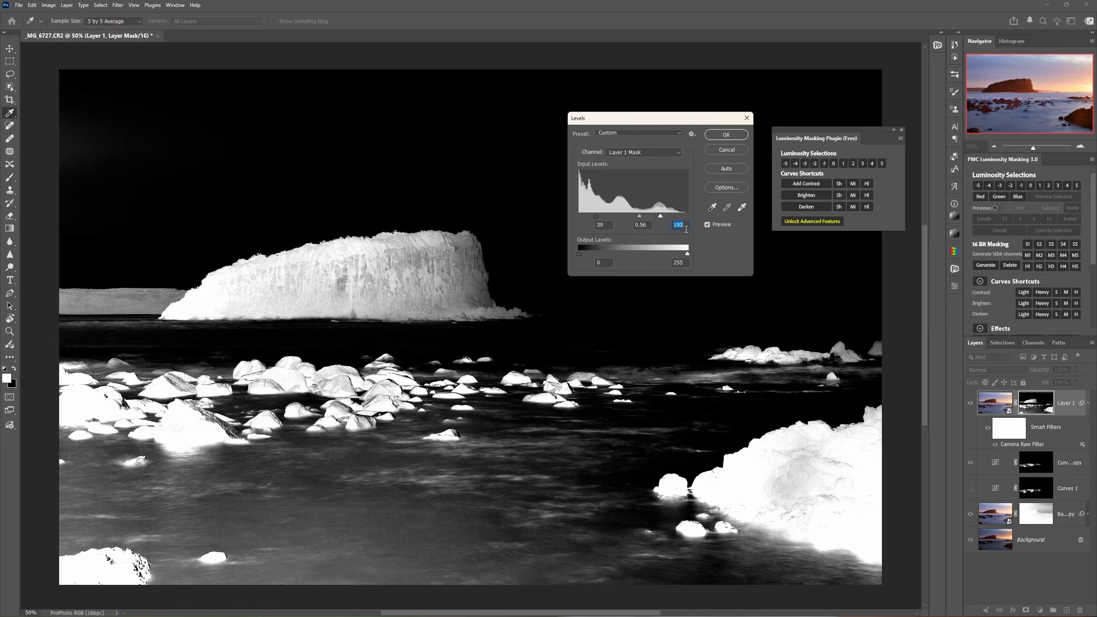
left_click(738, 137)
key("b")
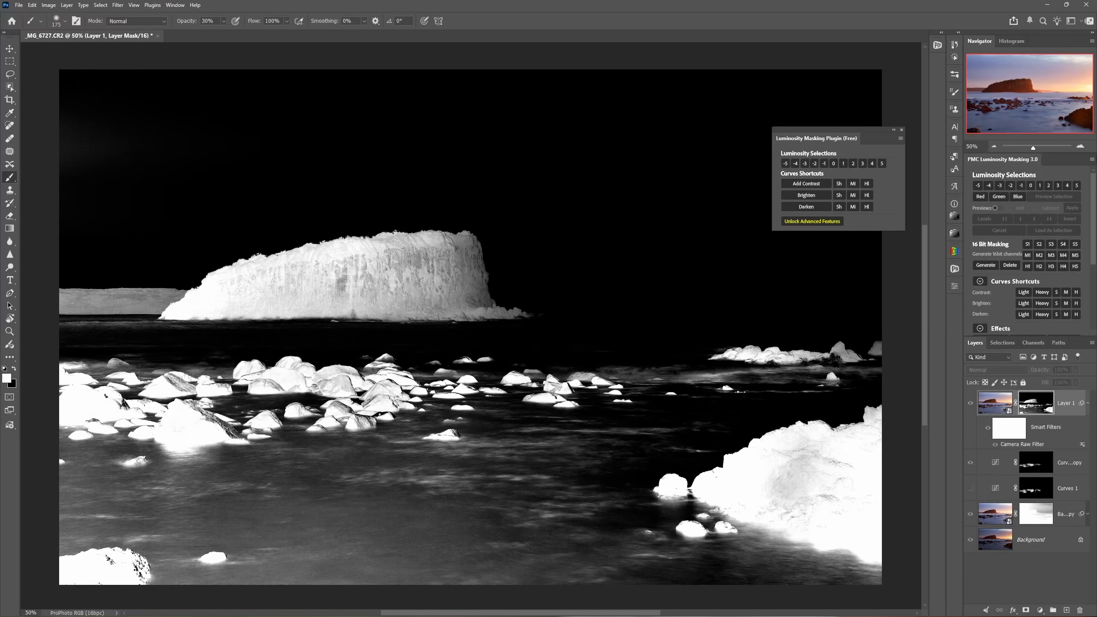
Examine the refined mask up close, and compare the rocks and water with Layer 1 hidden and shown
left_click(1080, 147)
left_click(1081, 147)
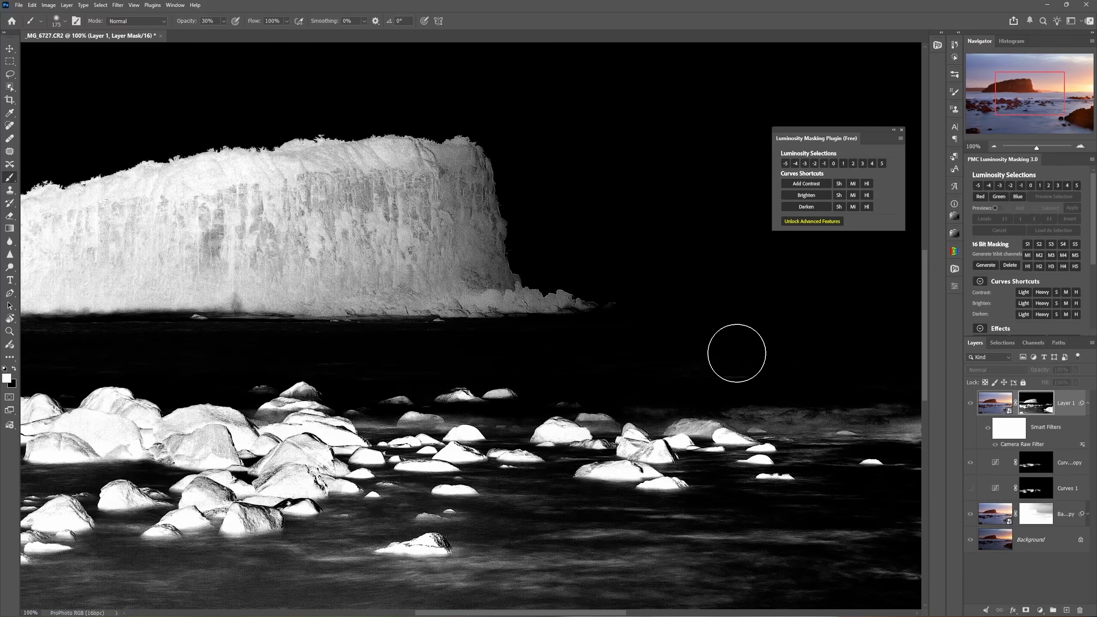
left_click(995, 406)
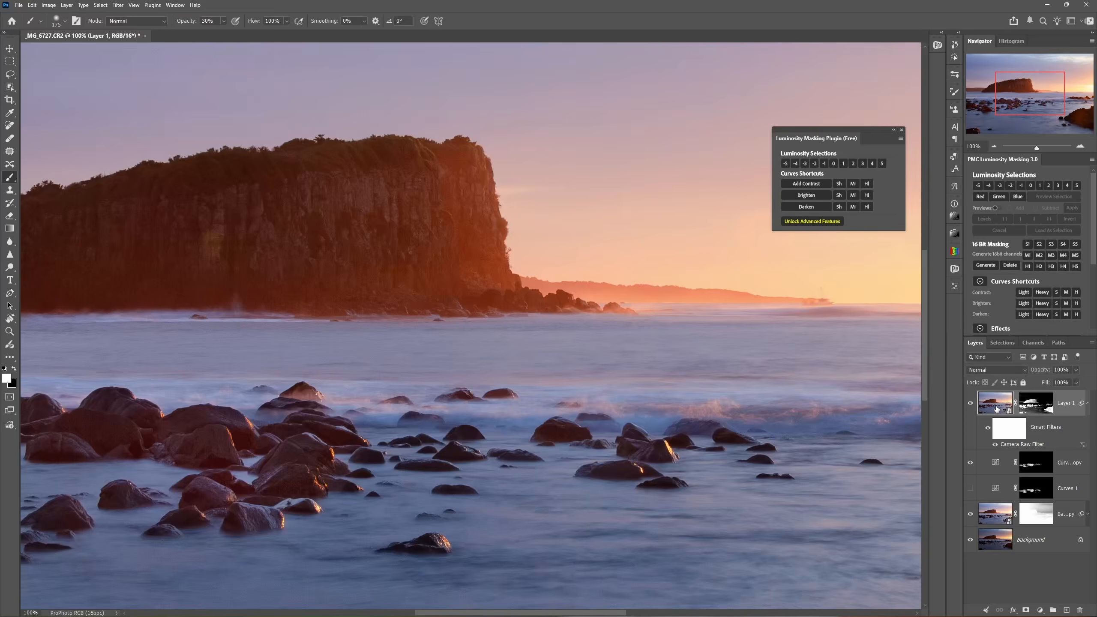
left_click(972, 407)
left_click_drag(755, 360, 968, 262)
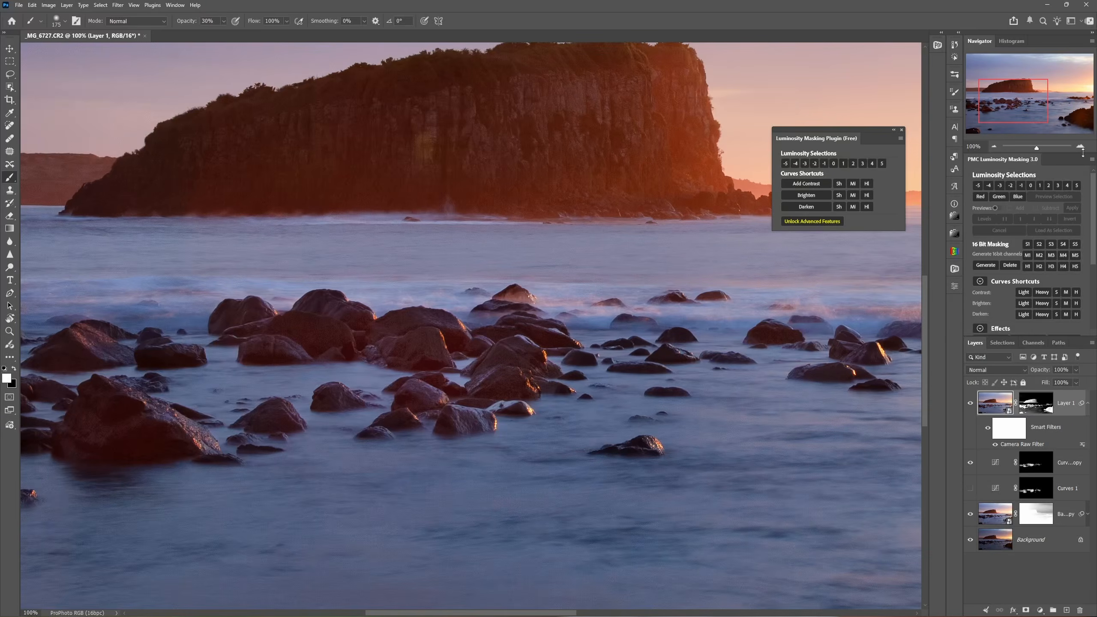
left_click(1081, 148)
left_click(971, 403)
left_click(971, 403)
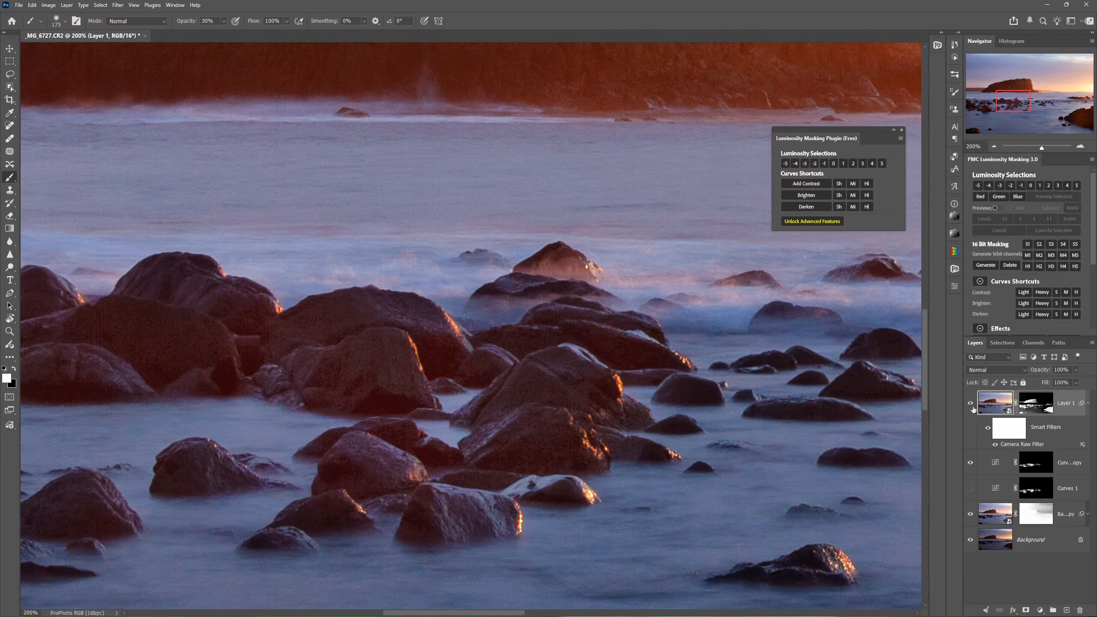
left_click(970, 404)
left_click(971, 404)
left_click(994, 146)
left_click(993, 146)
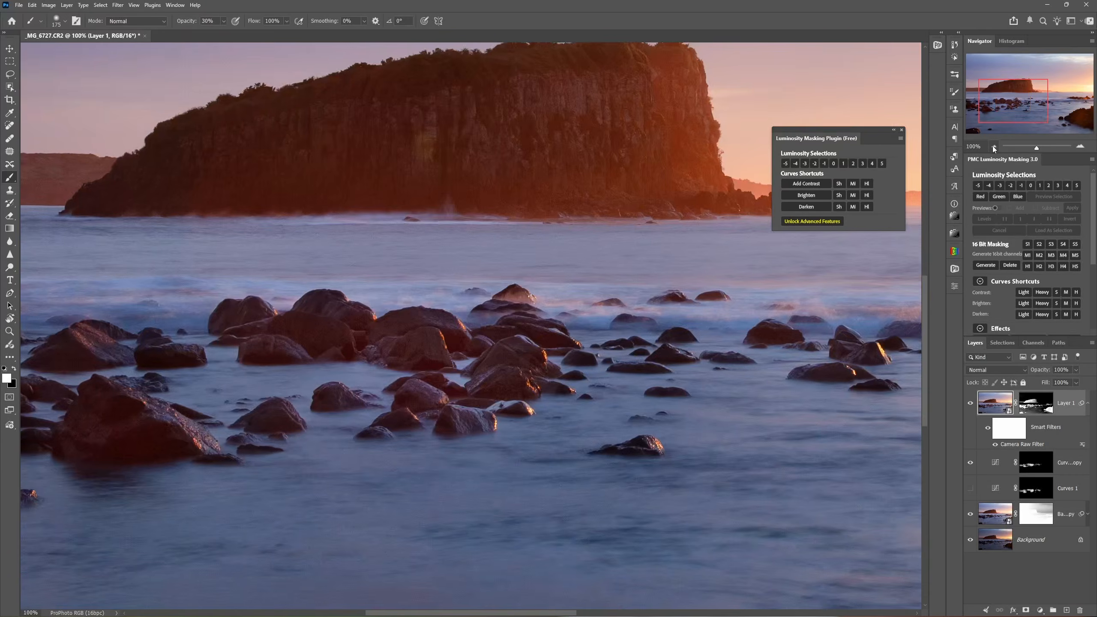
left_click(993, 146)
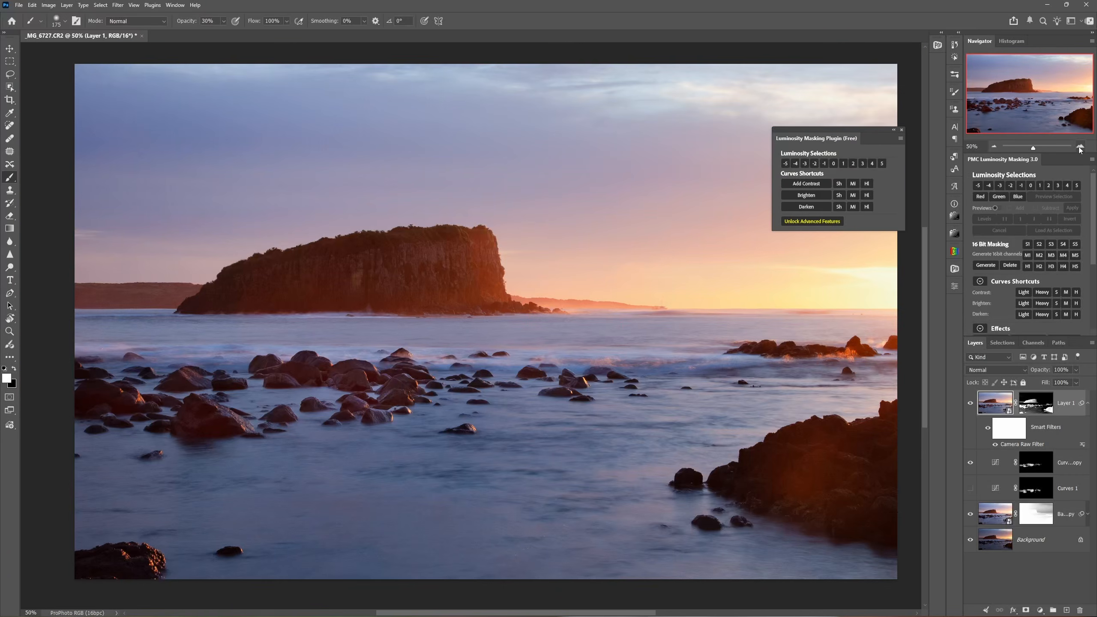